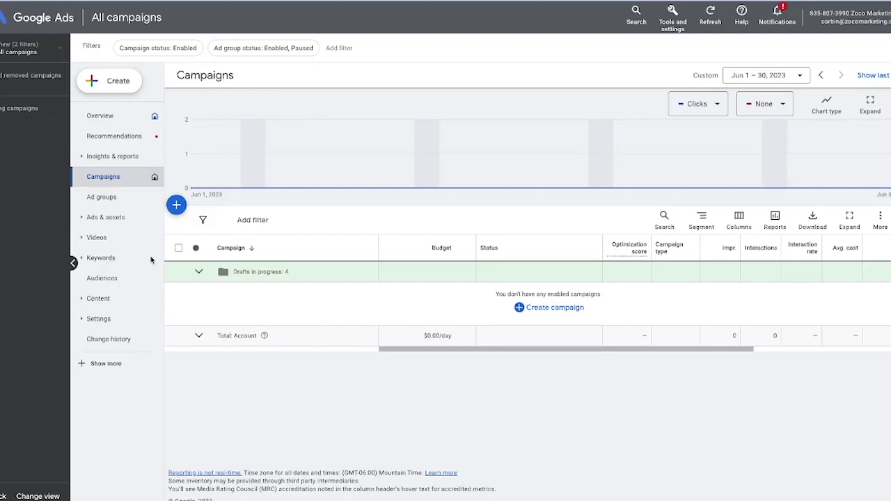
Step: Create a new campaign from the Campaigns page's + menu to reach the objective choices
{"action": "left_click", "coordinate": [111, 82]}
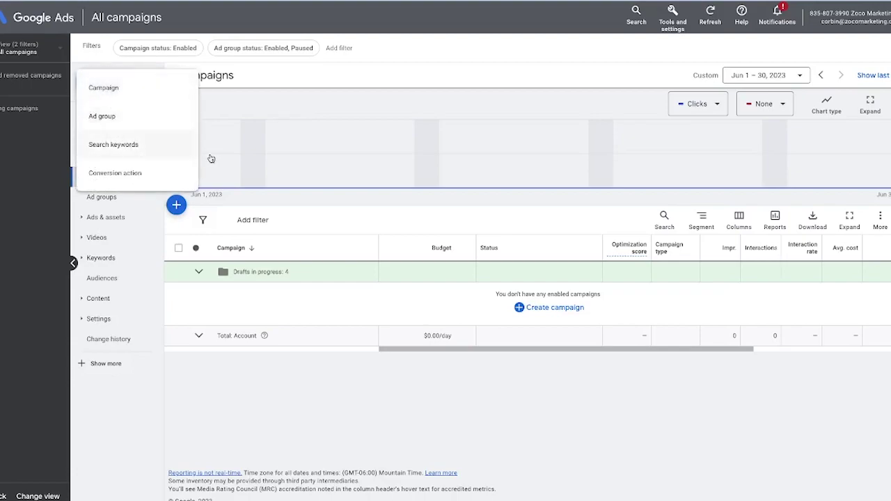
{"action": "left_click", "coordinate": [178, 207]}
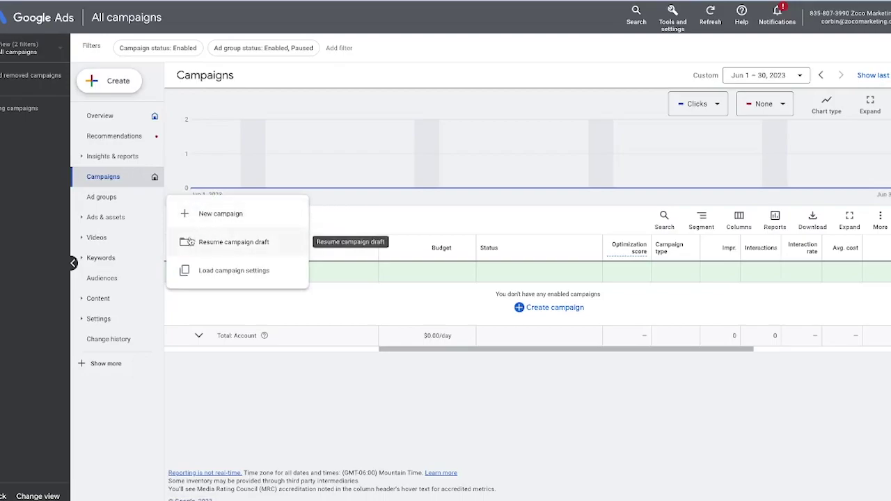
{"action": "left_click", "coordinate": [215, 214]}
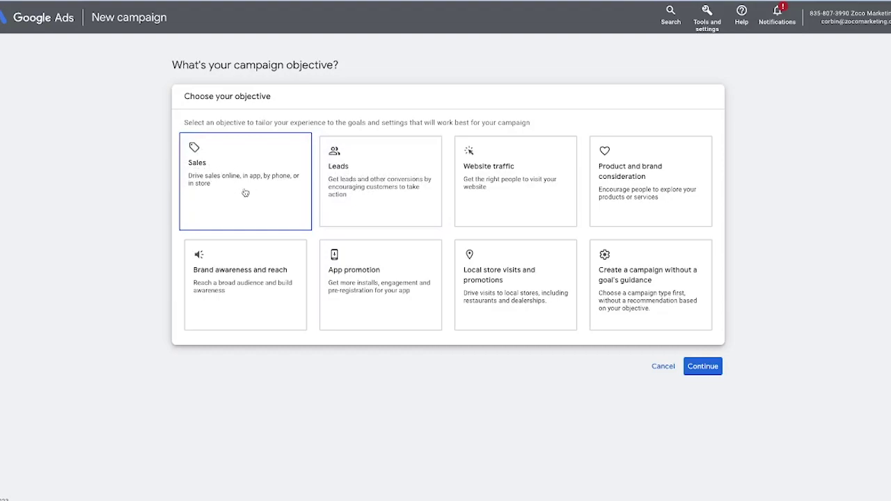
Step: Choose the Leads objective, remove the Purchases goal leaving Submit lead forms, and continue
{"action": "left_click", "coordinate": [343, 169]}
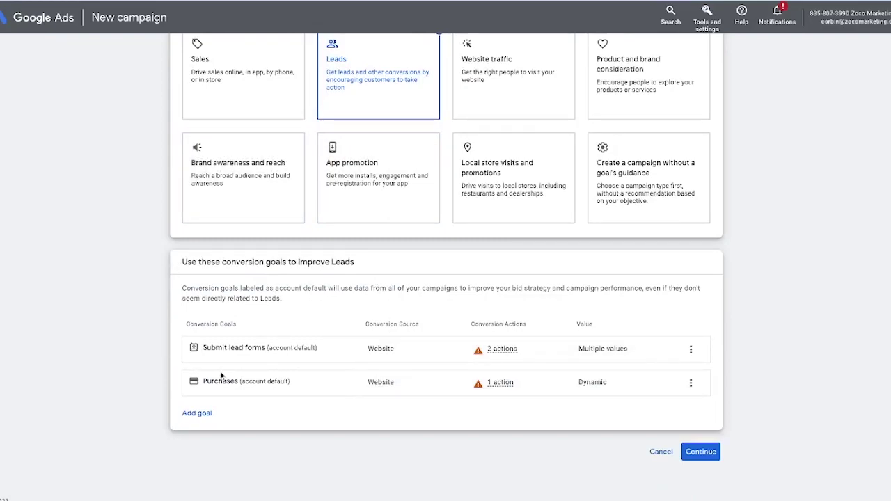
{"action": "left_click", "coordinate": [691, 382]}
{"action": "left_click", "coordinate": [704, 390]}
{"action": "left_click", "coordinate": [549, 290]}
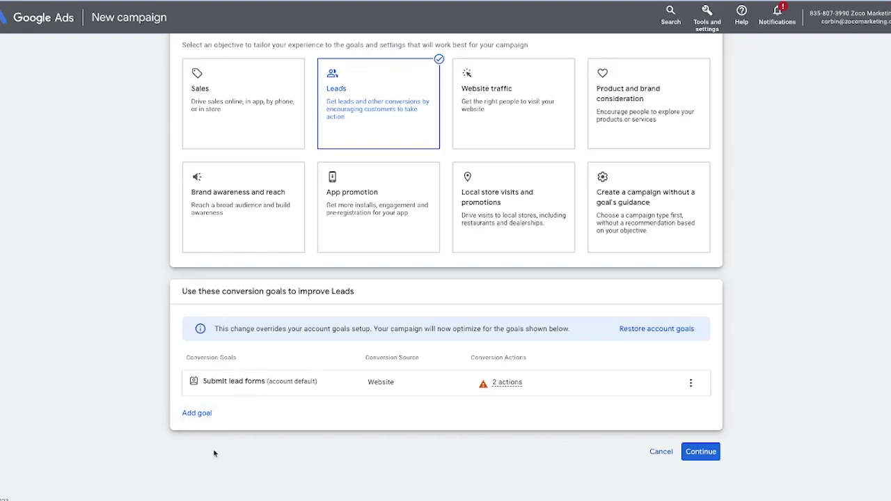
{"action": "left_click", "coordinate": [701, 453]}
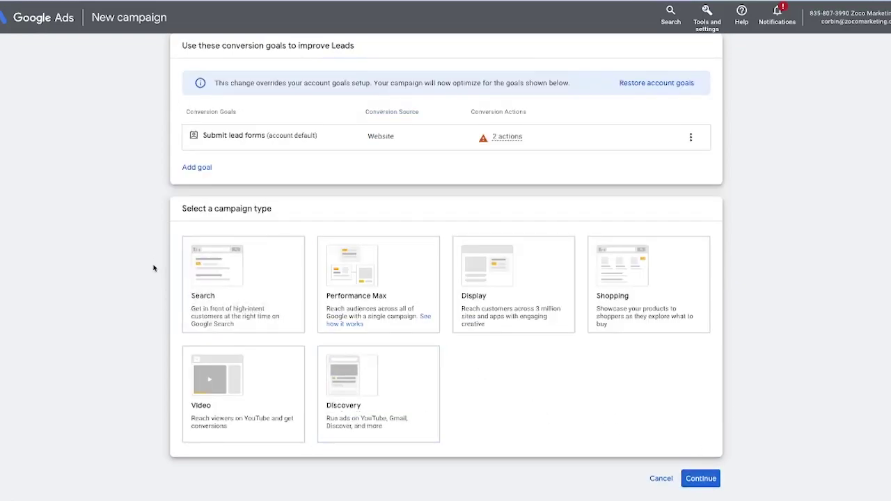
{"action": "left_click", "coordinate": [201, 267]}
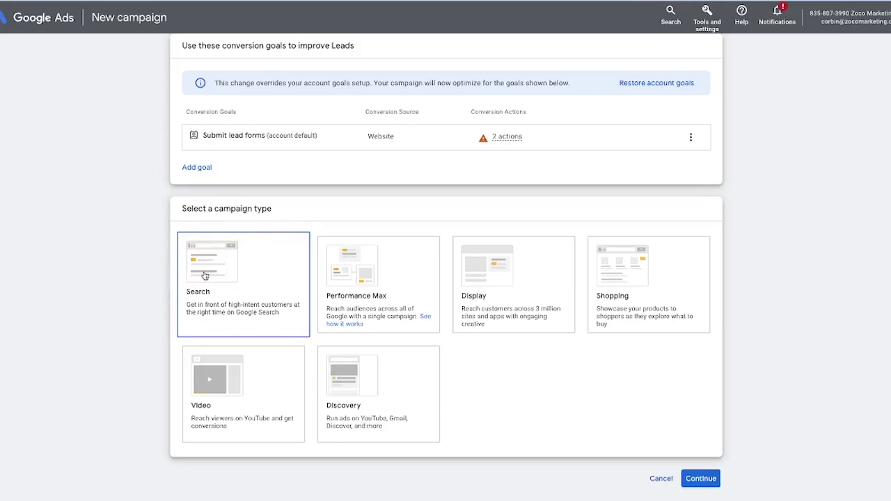
{"action": "scroll", "coordinate": [282, 285], "scroll_direction": "down", "scroll_amount": 4}
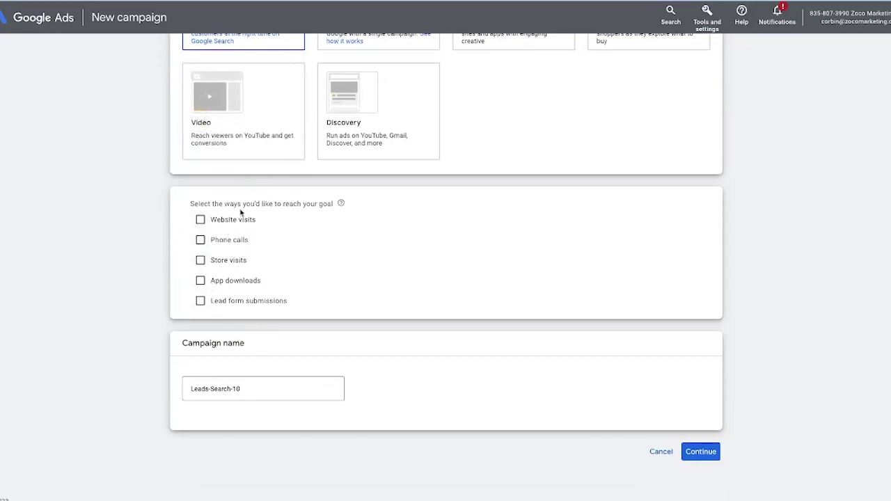
{"action": "left_click", "coordinate": [200, 219]}
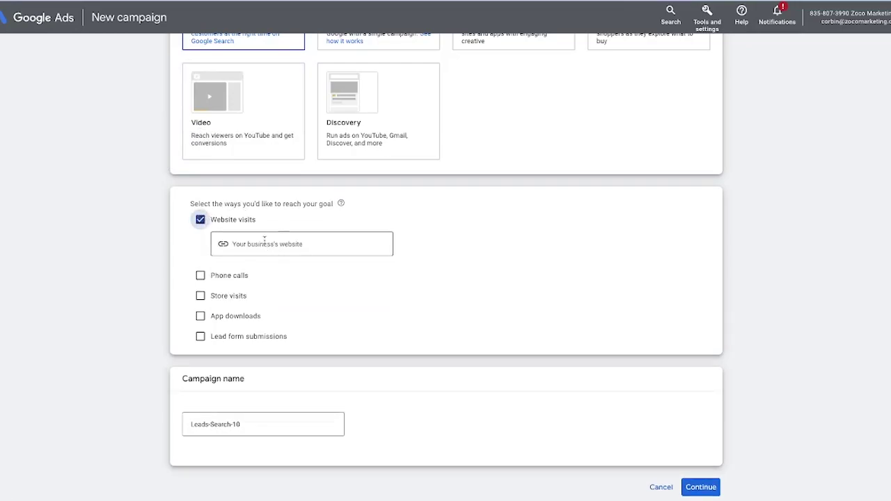
{"action": "left_click", "coordinate": [323, 236]}
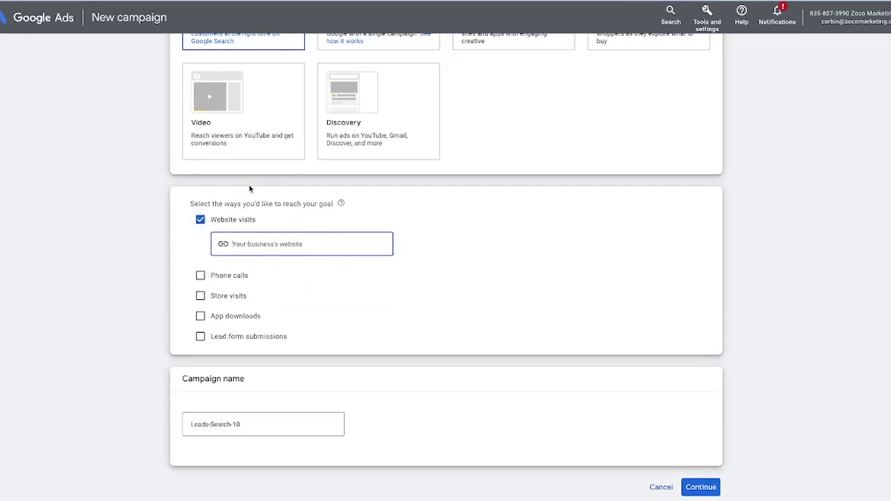
{"action": "type", "text": "www.zocomarketing.com"}
{"action": "scroll", "coordinate": [336, 346], "scroll_direction": "down", "scroll_amount": 1}
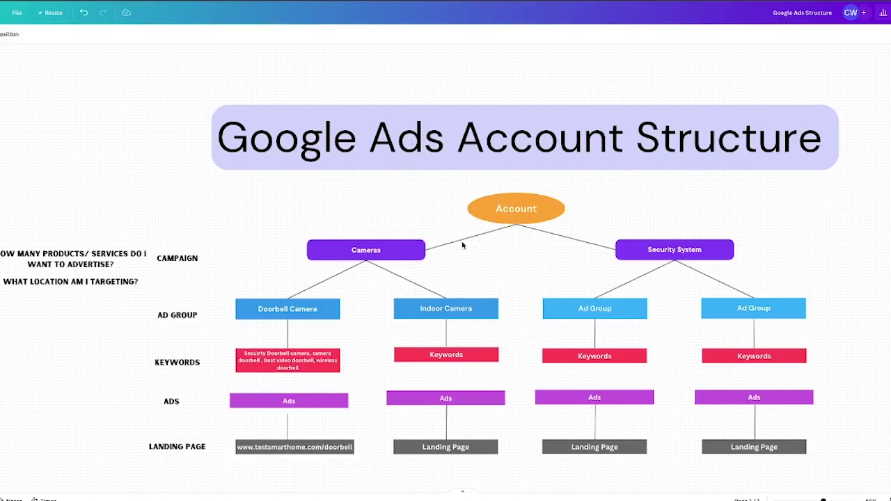
Step: Select the diagram's Campaign, Ad Group, Keywords and Ads rows, aligning the ADS label under KEYWORDS
{"action": "left_click_drag", "start_coordinate": [178, 221], "coordinate": [693, 264]}
{"action": "left_click", "coordinate": [101, 323]}
{"action": "left_click_drag", "start_coordinate": [102, 333], "coordinate": [808, 301]}
{"action": "left_click_drag", "start_coordinate": [120, 355], "coordinate": [674, 359]}
{"action": "left_click", "coordinate": [171, 402]}
{"action": "left_click_drag", "start_coordinate": [171, 401], "coordinate": [176, 404]}
{"action": "left_click_drag", "start_coordinate": [62, 408], "coordinate": [816, 387]}
{"action": "left_click_drag", "start_coordinate": [91, 442], "coordinate": [355, 465]}
{"action": "left_click", "coordinate": [47, 407]}
Step: Select the Cameras and Security System campaign boxes in the Canva diagram
{"action": "left_click_drag", "start_coordinate": [288, 211], "coordinate": [403, 263]}
{"action": "left_click_drag", "start_coordinate": [627, 202], "coordinate": [648, 254]}
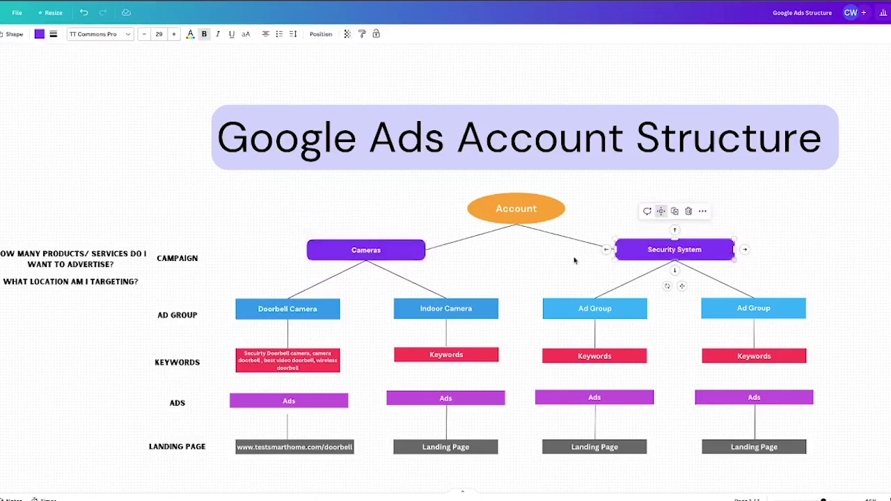
{"action": "left_click", "coordinate": [224, 243]}
{"action": "scroll", "coordinate": [158, 301], "scroll_direction": "down", "scroll_amount": 1}
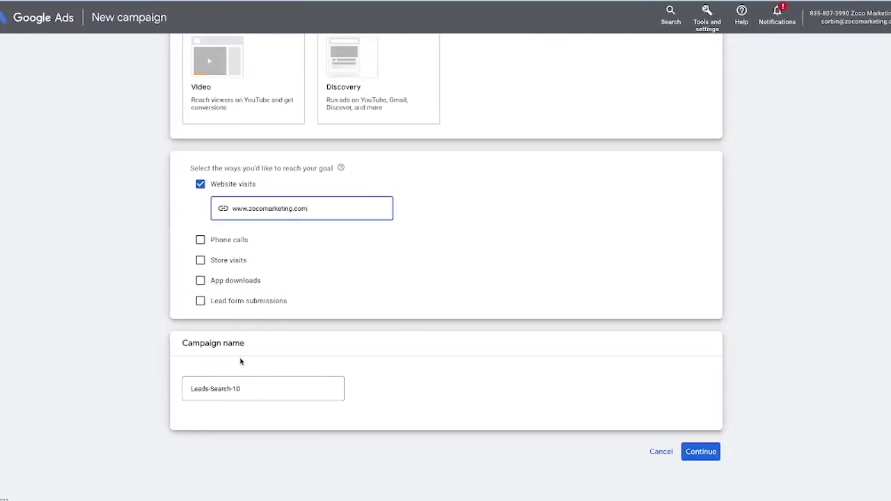
Step: Replace the campaign name with 'Cameras' and continue to Bidding
{"action": "left_click", "coordinate": [249, 390]}
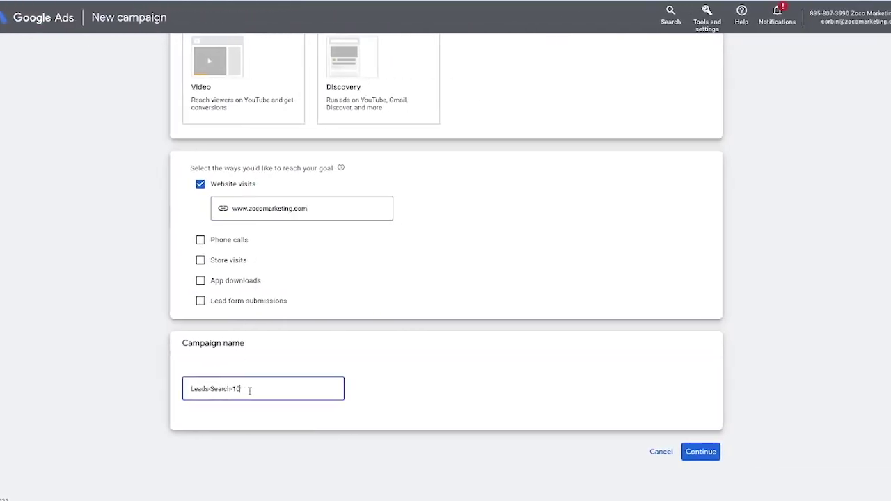
{"action": "left_click_drag", "start_coordinate": [249, 390], "coordinate": [181, 390]}
{"action": "type", "text": "Cameras"}
{"action": "left_click", "coordinate": [732, 473]}
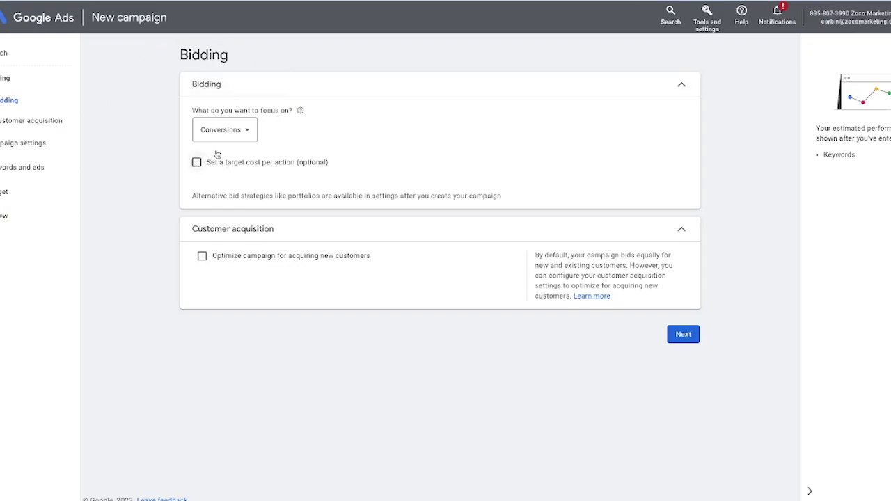
Step: Focus bidding on Conversions with a $50.00 target cost per action
{"action": "left_click", "coordinate": [234, 133]}
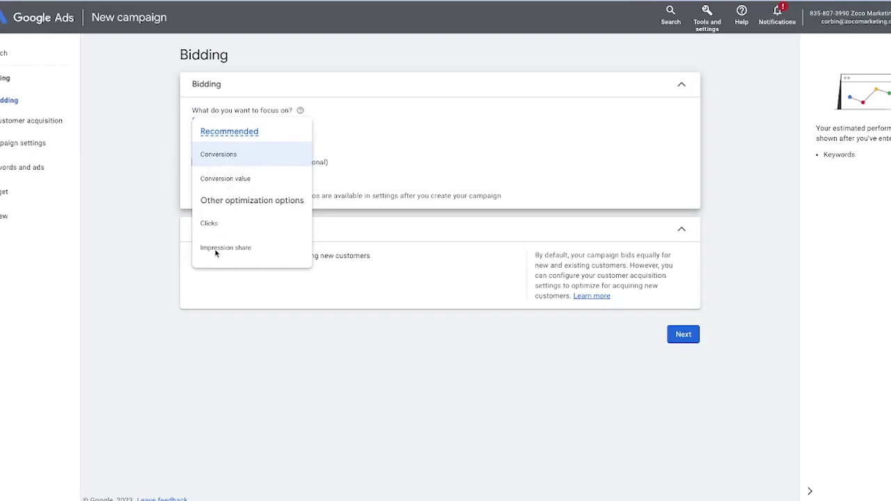
{"action": "left_click", "coordinate": [229, 155]}
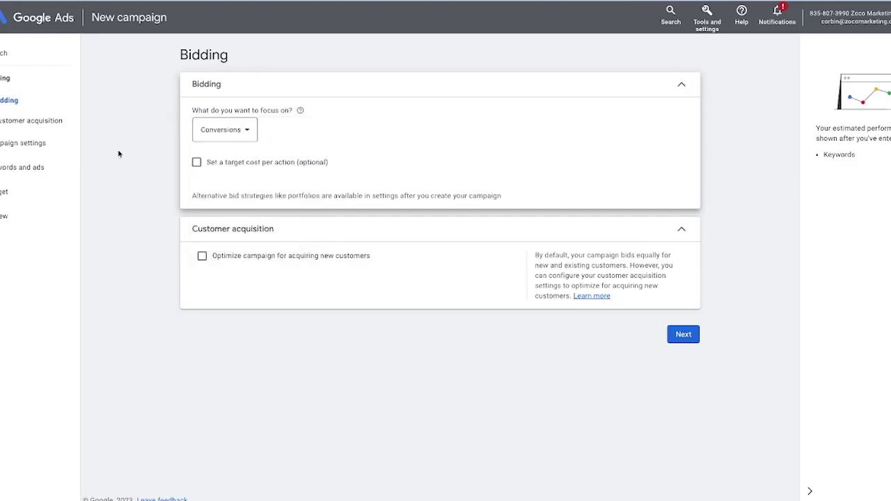
{"action": "left_click", "coordinate": [197, 162]}
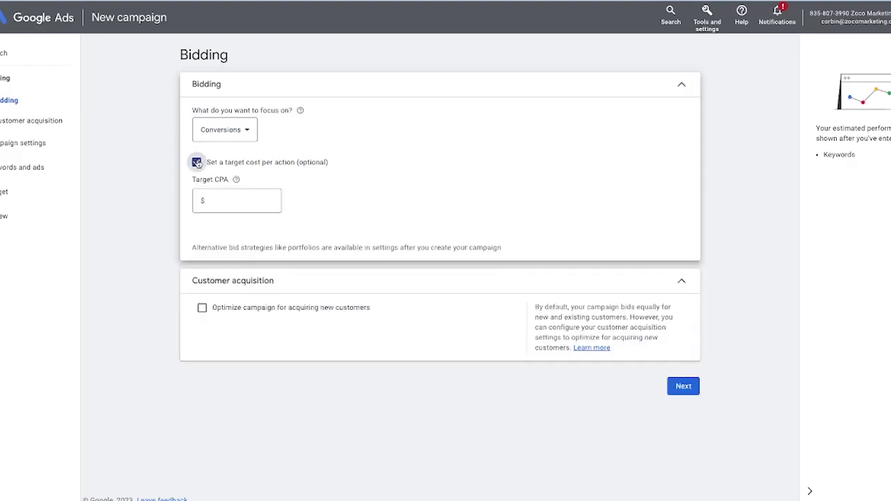
{"action": "left_click", "coordinate": [228, 199]}
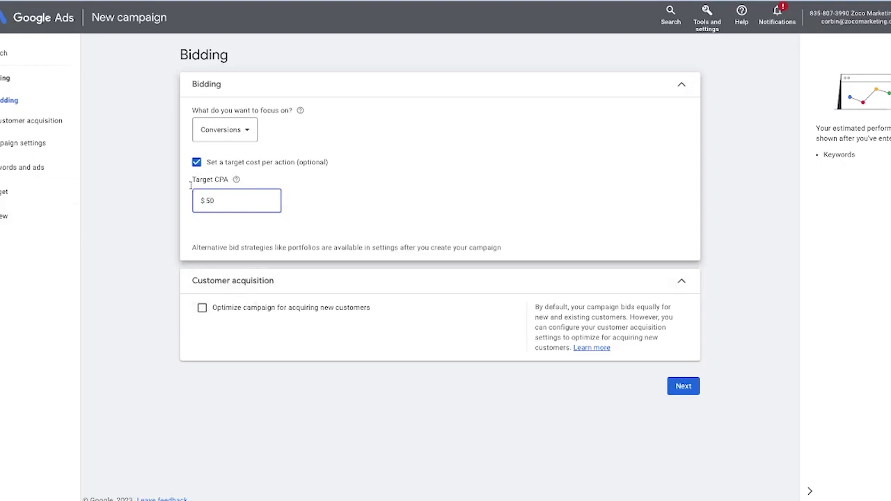
{"action": "left_click", "coordinate": [234, 285]}
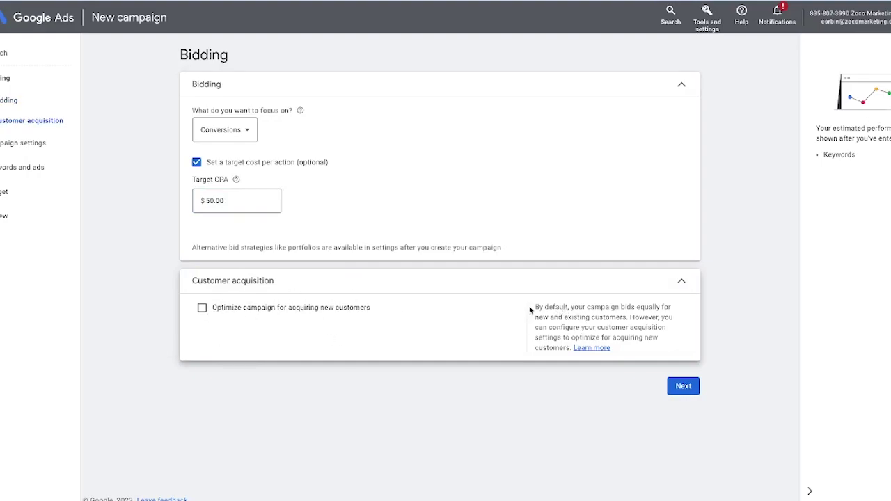
Step: Leave new-customer optimization turned off and move on to Campaign settings
{"action": "left_click_drag", "start_coordinate": [537, 307], "coordinate": [627, 327]}
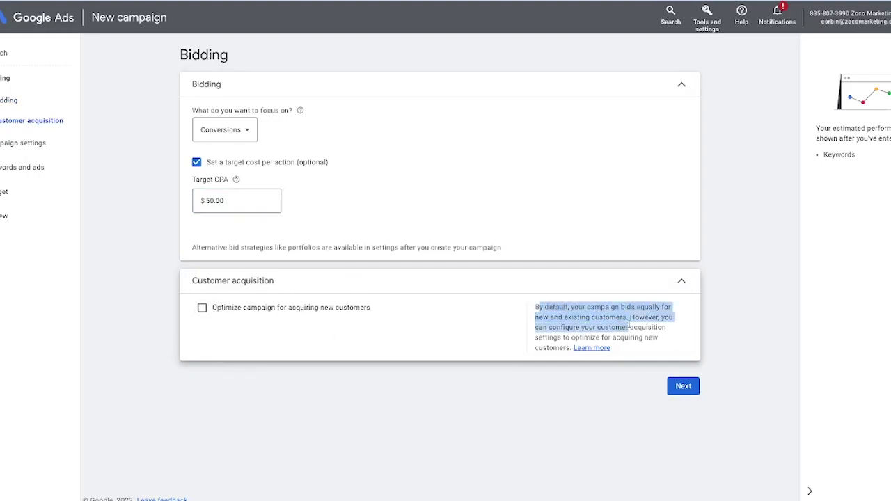
{"action": "left_click", "coordinate": [614, 323]}
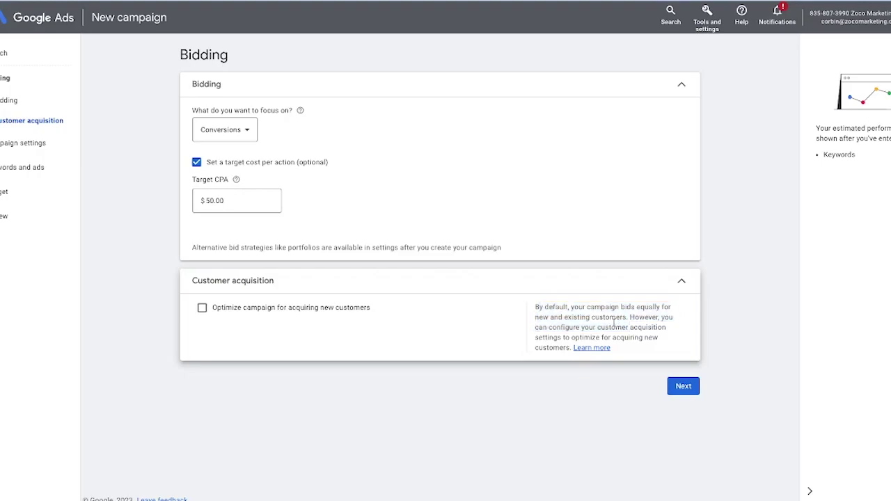
{"action": "left_click", "coordinate": [202, 308]}
{"action": "scroll", "coordinate": [221, 247], "scroll_direction": "down", "scroll_amount": 3}
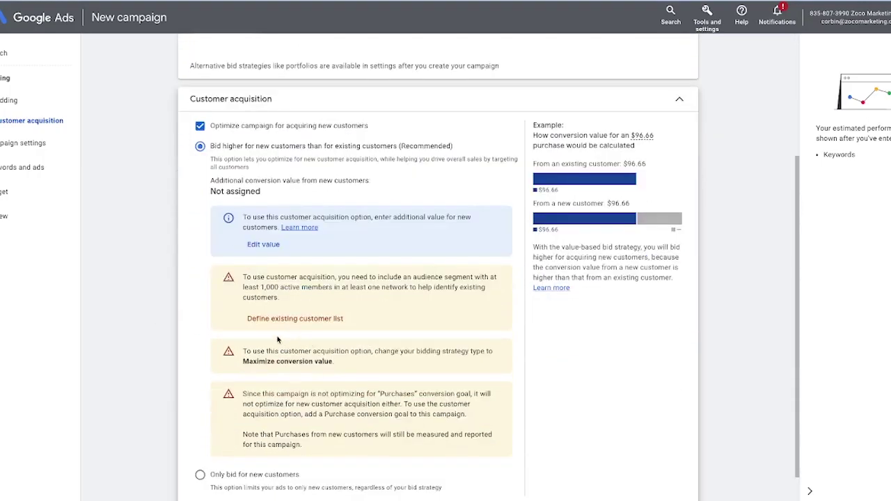
{"action": "scroll", "coordinate": [202, 200], "scroll_direction": "up", "scroll_amount": 3}
{"action": "left_click", "coordinate": [200, 245]}
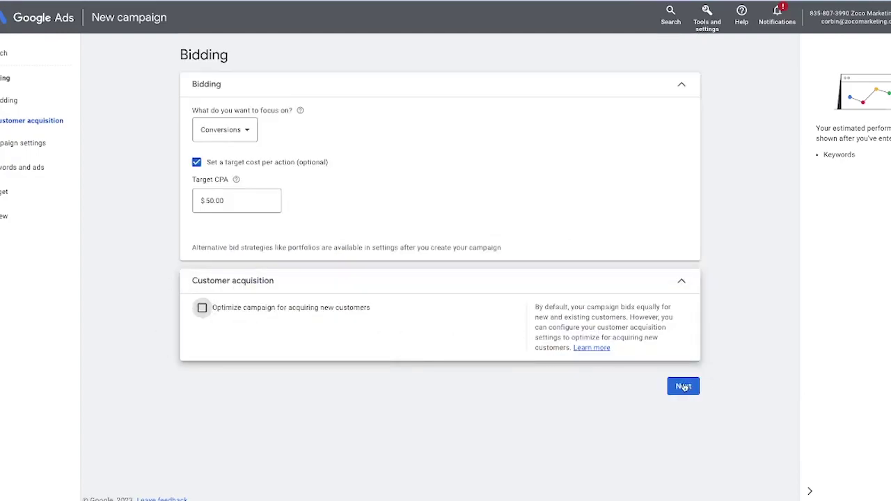
{"action": "left_click", "coordinate": [685, 388]}
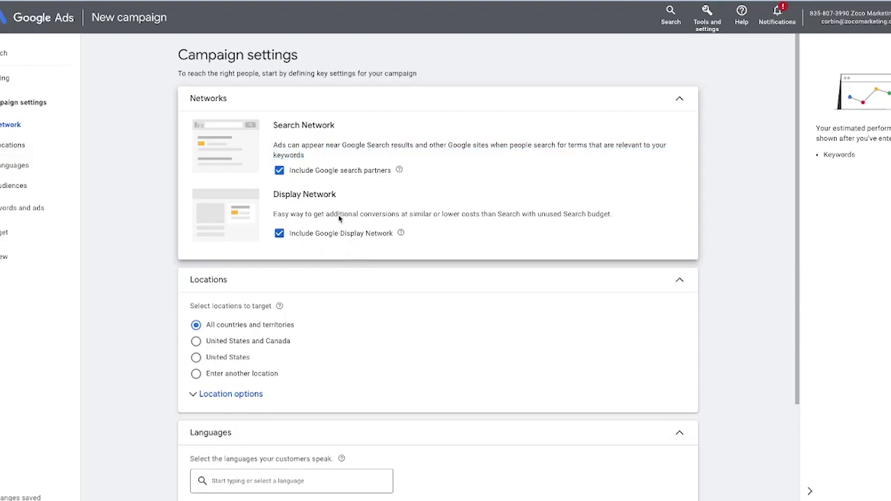
Step: Exclude search partners and the Display Network, and search 'texas' as a custom location
{"action": "left_click", "coordinate": [281, 172]}
{"action": "left_click", "coordinate": [279, 275]}
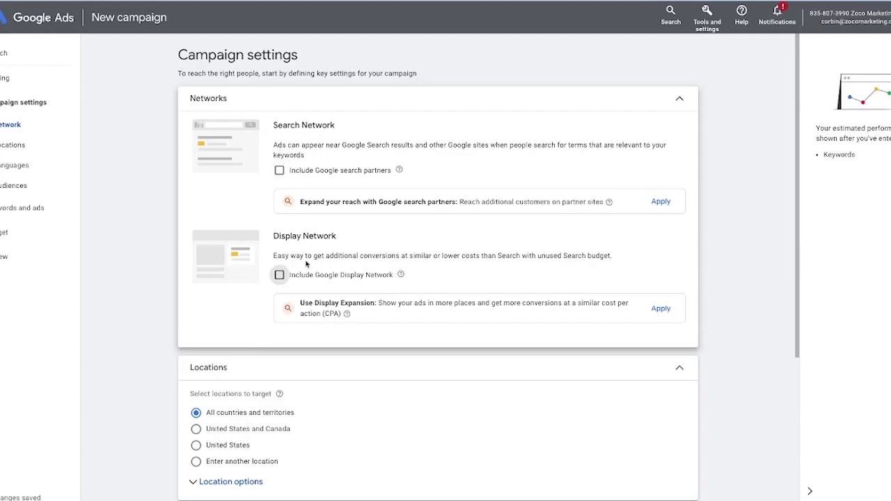
{"action": "scroll", "coordinate": [308, 263], "scroll_direction": "down", "scroll_amount": 2}
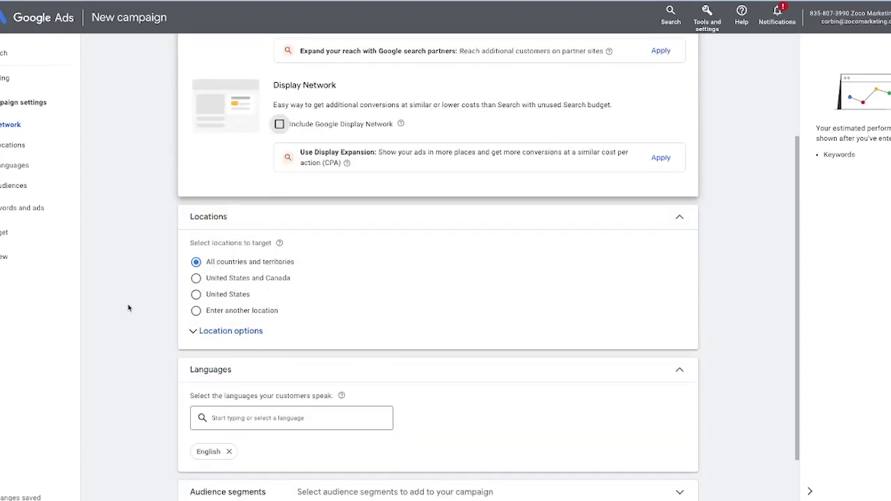
{"action": "left_click", "coordinate": [237, 294]}
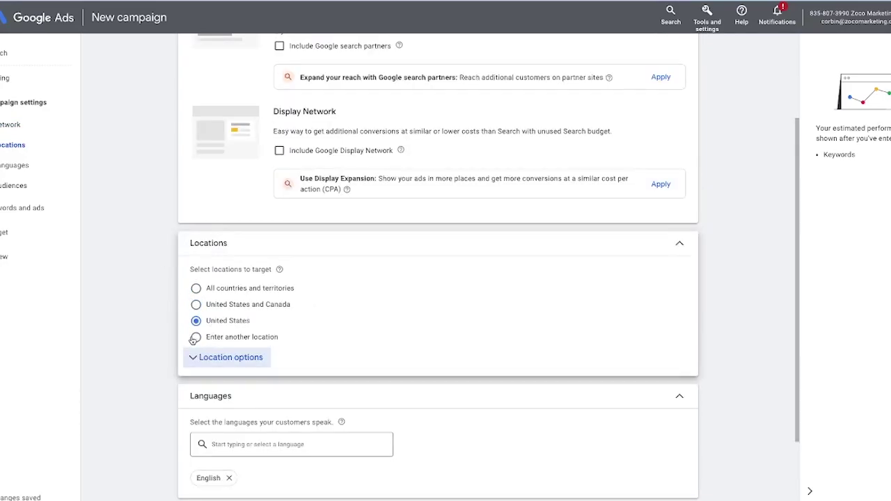
{"action": "left_click", "coordinate": [254, 337]}
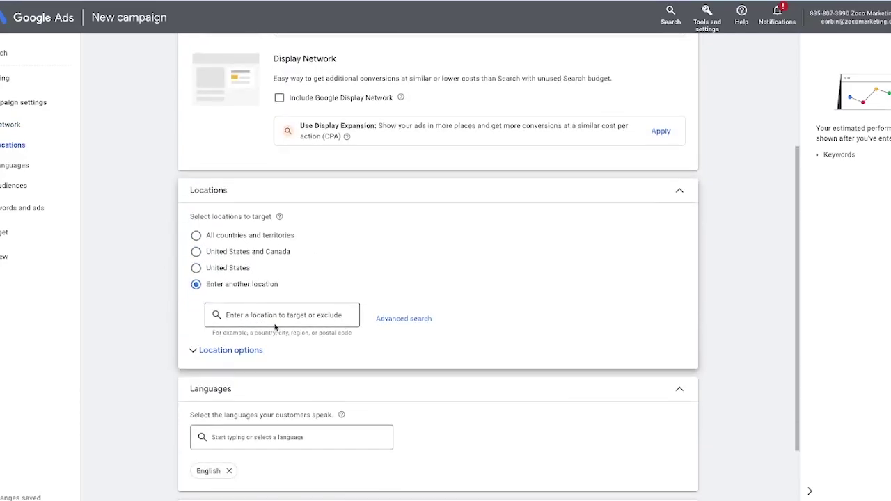
{"action": "left_click", "coordinate": [276, 323]}
{"action": "type", "text": "texas"}
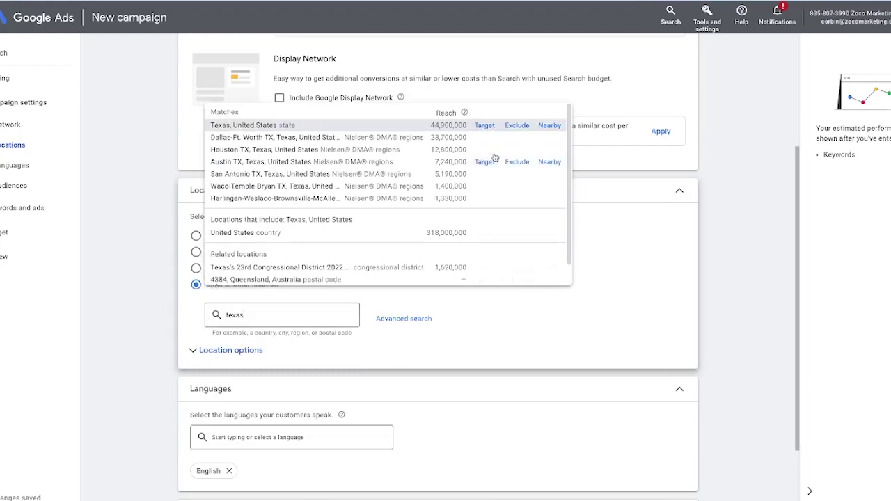
{"action": "left_click", "coordinate": [164, 354]}
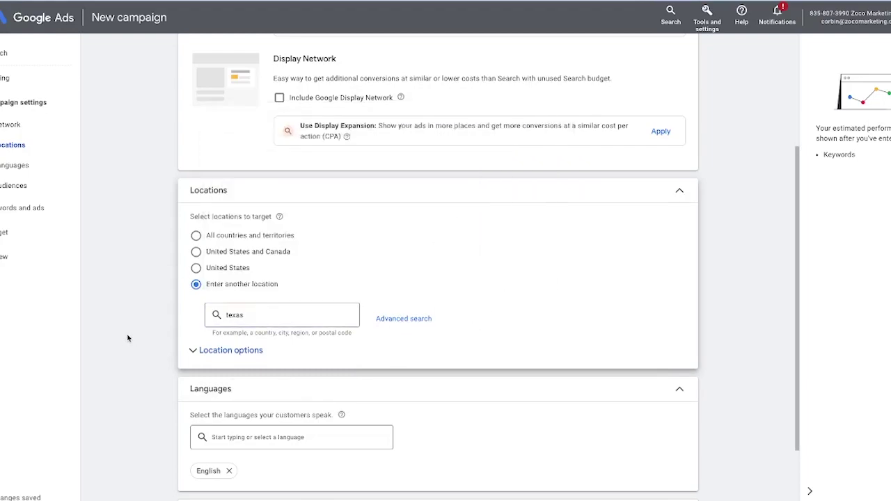
{"action": "scroll", "coordinate": [127, 338], "scroll_direction": "down", "scroll_amount": 2}
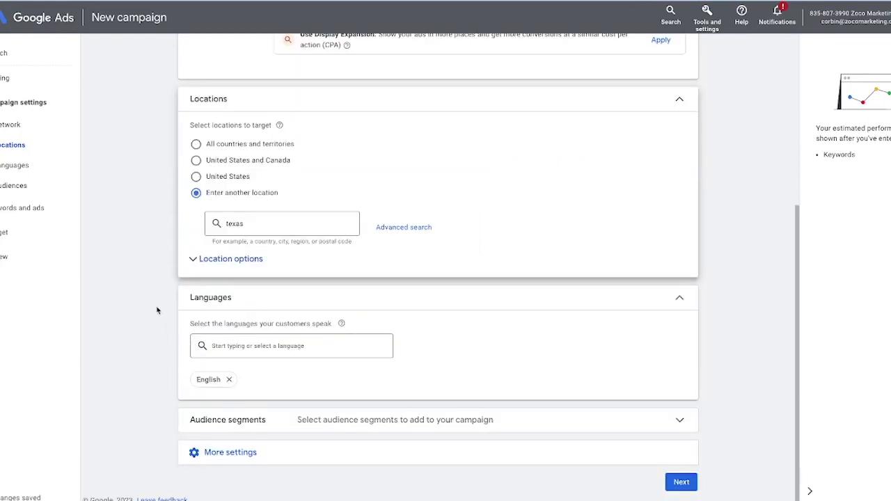
Step: Expand Audience segments and search for 'home security'
{"action": "left_click", "coordinate": [623, 429]}
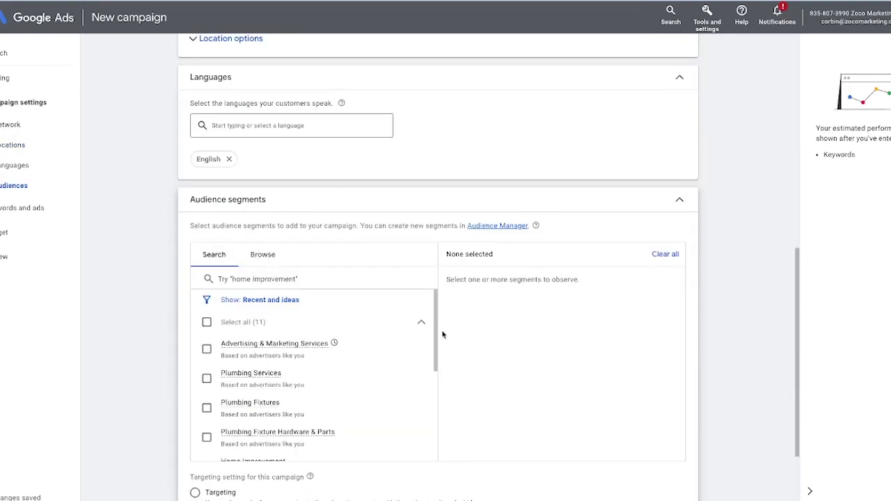
{"action": "scroll", "coordinate": [194, 319], "scroll_direction": "down", "scroll_amount": 1}
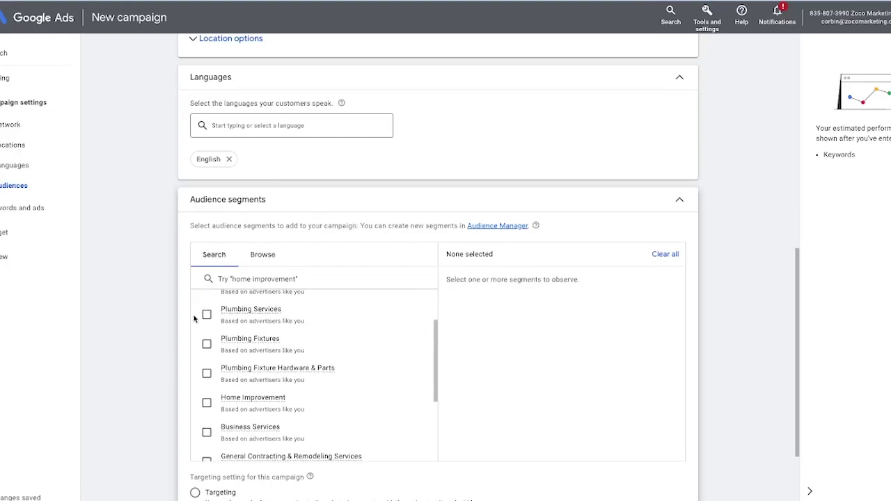
{"action": "scroll", "coordinate": [143, 290], "scroll_direction": "up", "scroll_amount": 3}
{"action": "scroll", "coordinate": [125, 309], "scroll_direction": "down", "scroll_amount": 3}
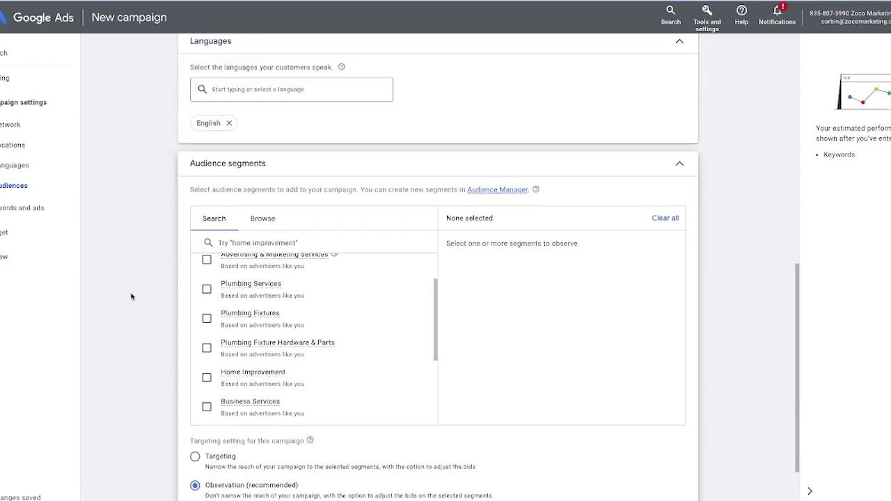
{"action": "left_click", "coordinate": [268, 221]}
{"action": "left_click", "coordinate": [218, 221]}
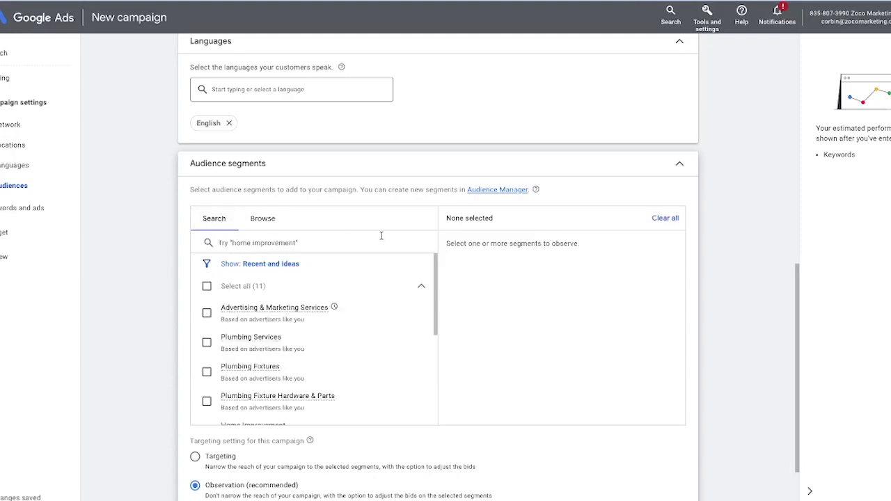
{"action": "left_click", "coordinate": [277, 241]}
{"action": "type", "text": "home security"}
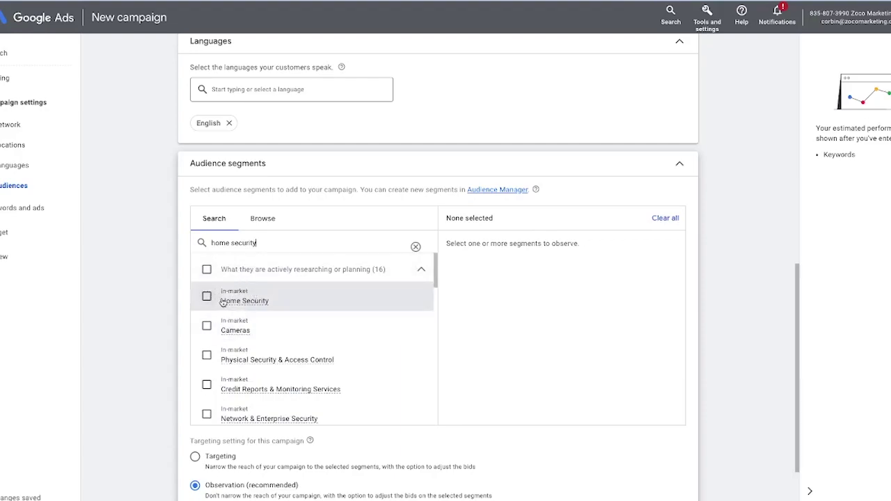
Step: Add the Home Security, Cameras and Physical Security & Access Control segments for observation
{"action": "left_click", "coordinate": [206, 296]}
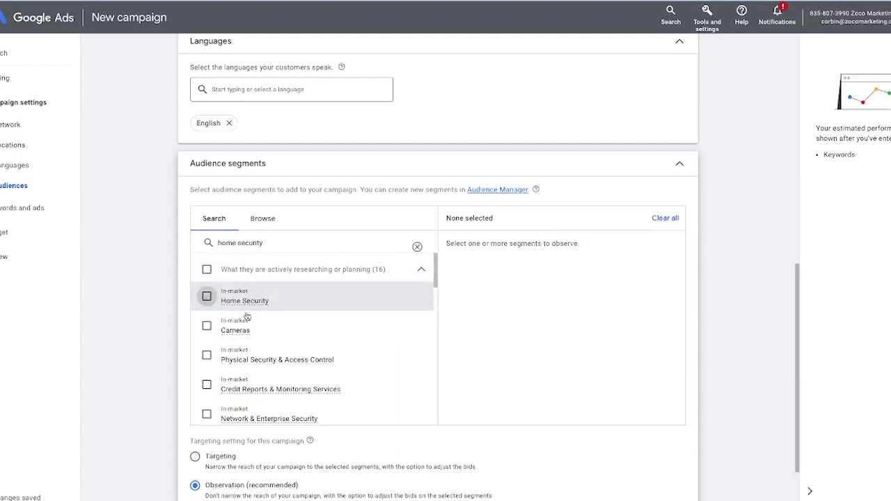
{"action": "left_click", "coordinate": [207, 325]}
{"action": "scroll", "coordinate": [212, 317], "scroll_direction": "down", "scroll_amount": 1}
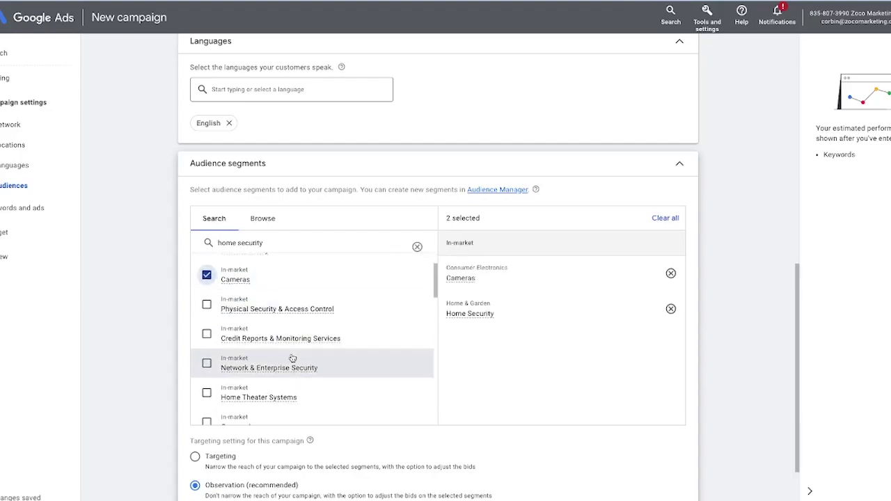
{"action": "left_click", "coordinate": [207, 306]}
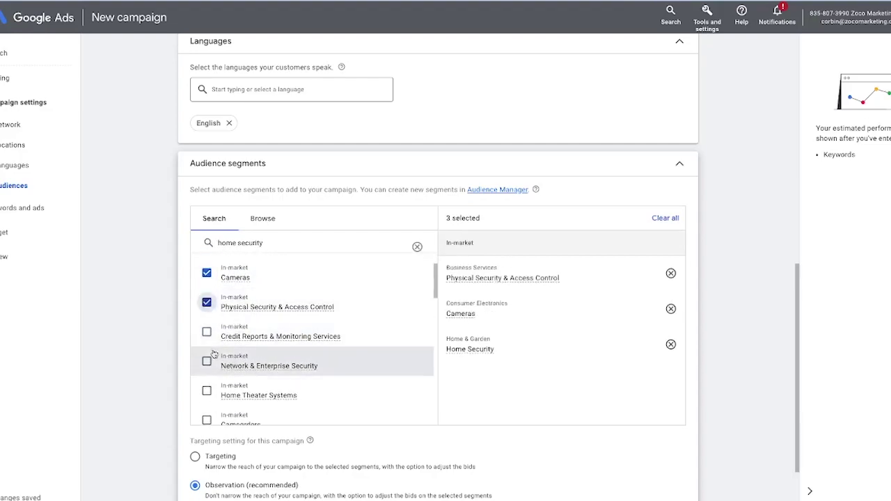
{"action": "scroll", "coordinate": [269, 350], "scroll_direction": "down", "scroll_amount": 3}
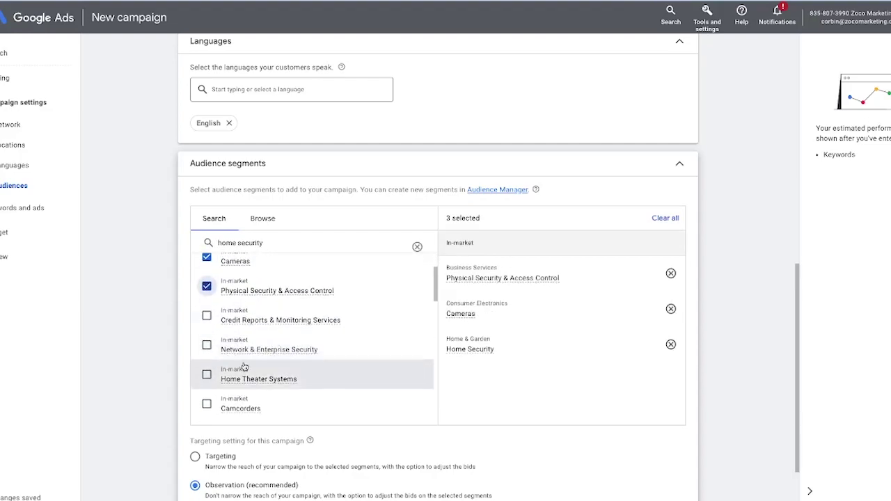
{"action": "scroll", "coordinate": [230, 352], "scroll_direction": "down", "scroll_amount": 1}
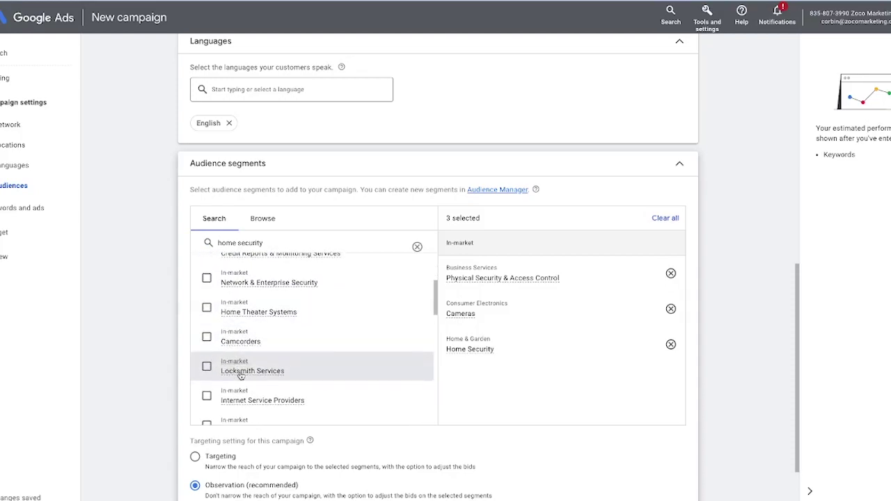
{"action": "scroll", "coordinate": [232, 357], "scroll_direction": "down", "scroll_amount": 4}
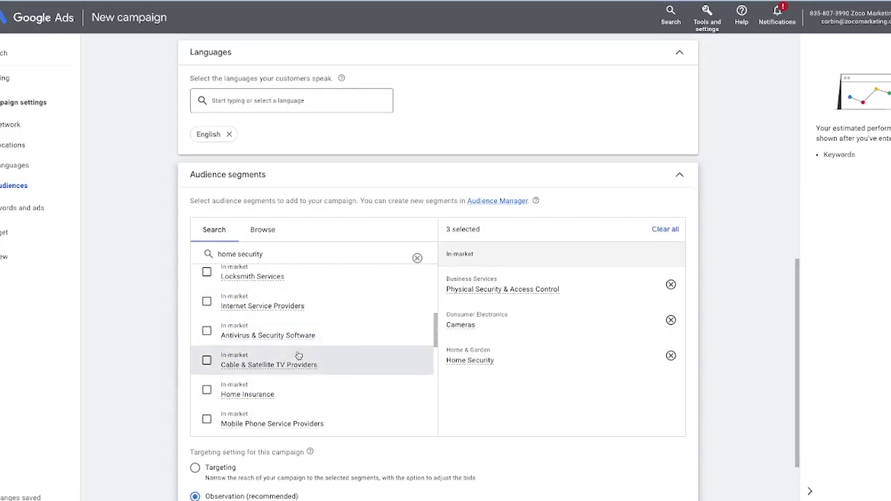
{"action": "scroll", "coordinate": [305, 355], "scroll_direction": "down", "scroll_amount": 1}
{"action": "mouse_move", "coordinate": [304, 353]}
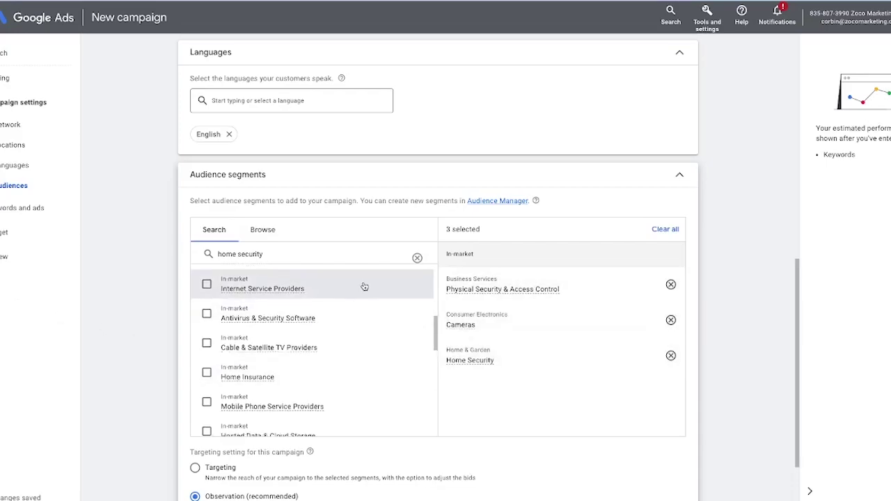
{"action": "scroll", "coordinate": [364, 287], "scroll_direction": "down", "scroll_amount": 3}
{"action": "scroll", "coordinate": [125, 366], "scroll_direction": "down", "scroll_amount": 2}
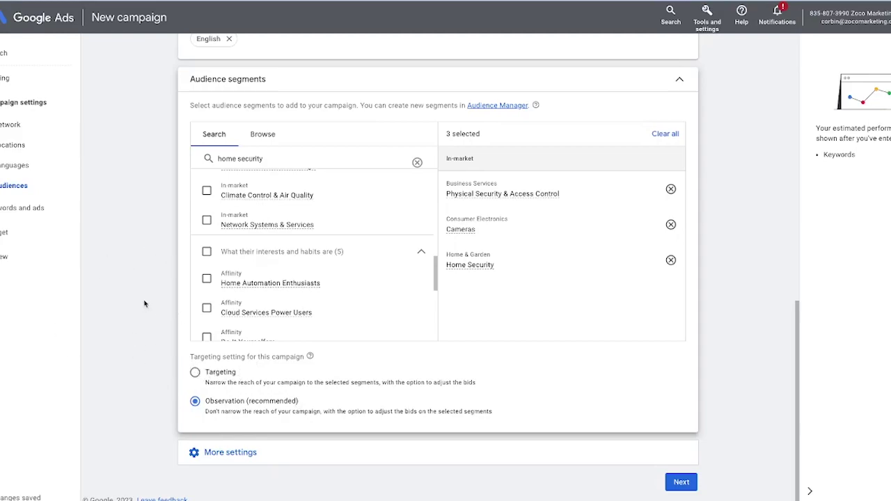
{"action": "scroll", "coordinate": [397, 265], "scroll_direction": "up", "scroll_amount": 1}
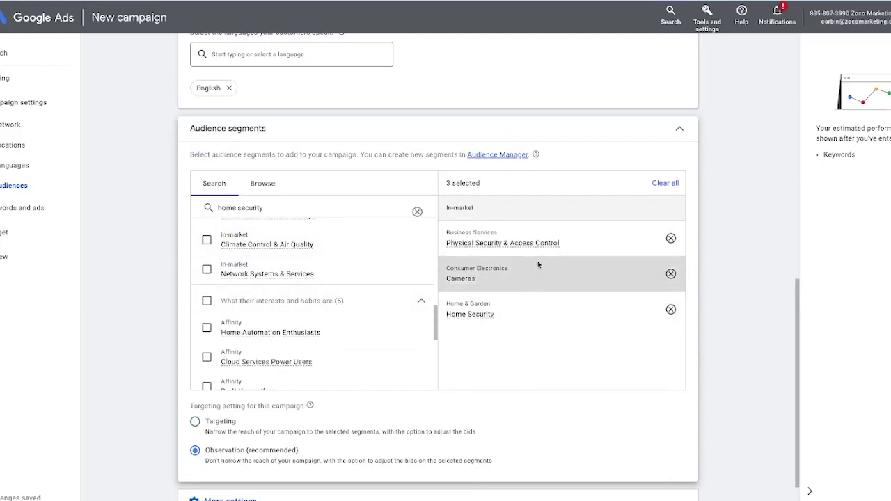
{"action": "scroll", "coordinate": [504, 298], "scroll_direction": "down", "scroll_amount": 1}
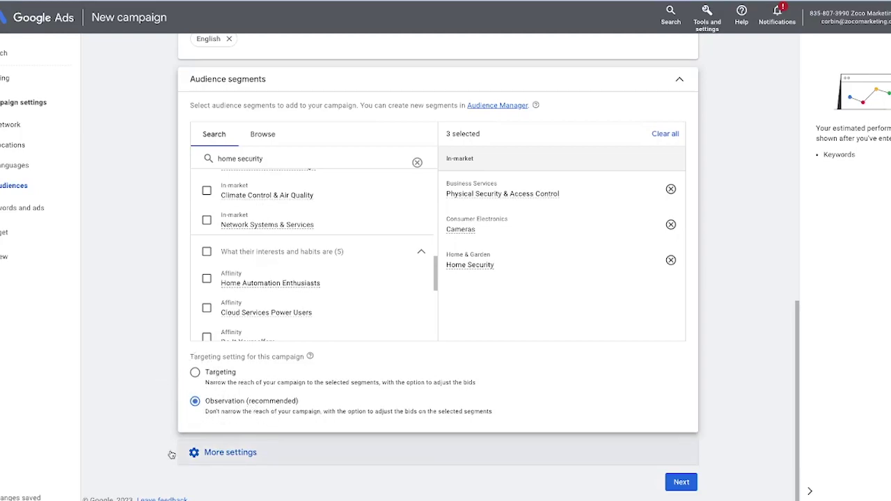
Step: Show More settings and confirm ad rotation stays on Optimize: Prefer best performing ads
{"action": "left_click", "coordinate": [412, 461]}
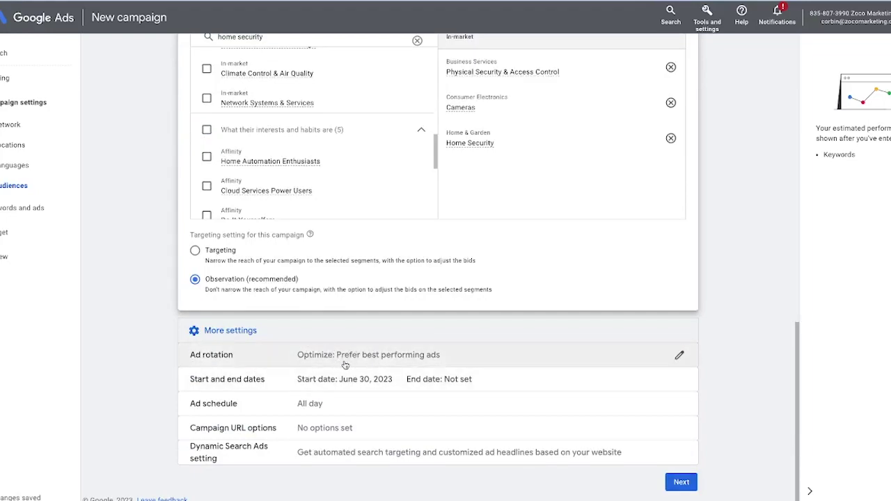
{"action": "left_click", "coordinate": [390, 360]}
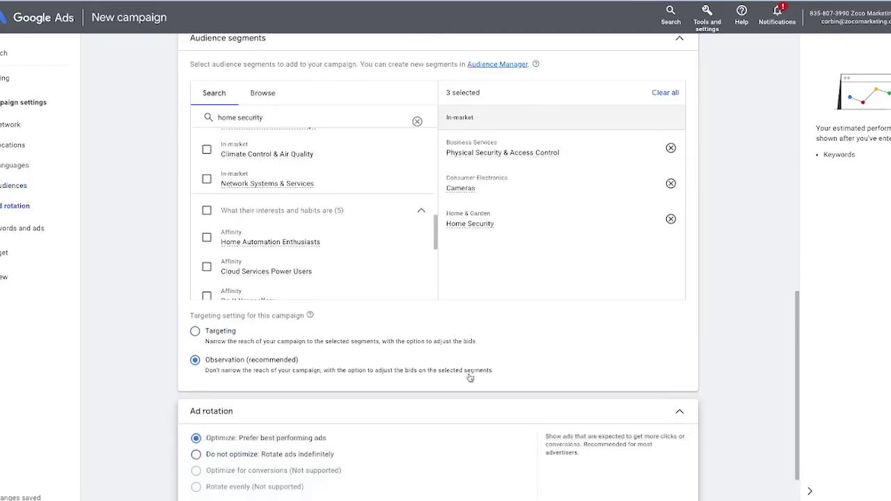
{"action": "scroll", "coordinate": [209, 403], "scroll_direction": "down", "scroll_amount": 1}
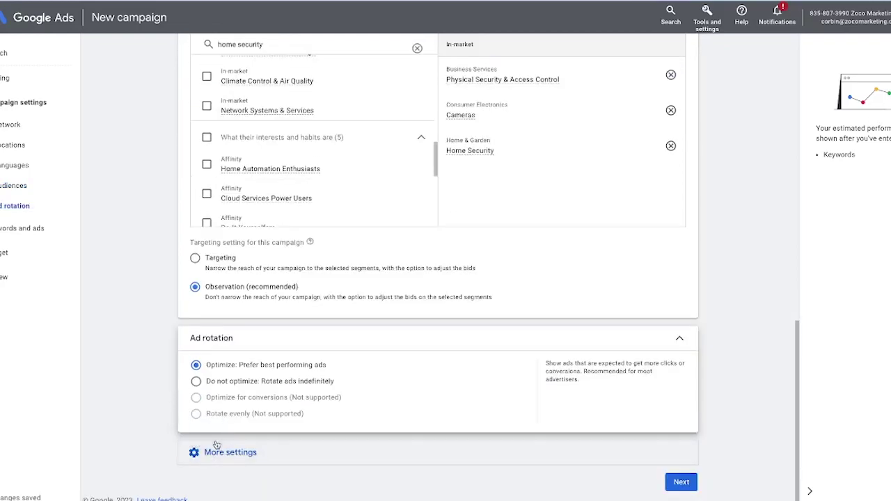
{"action": "left_click", "coordinate": [216, 448]}
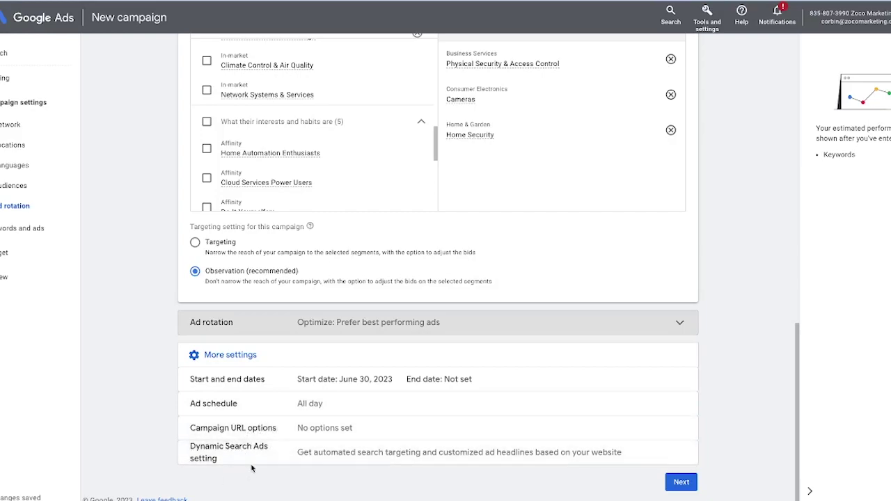
Step: Advance to the keywords and ads step and delete the prefilled keyword list
{"action": "left_click", "coordinate": [682, 483]}
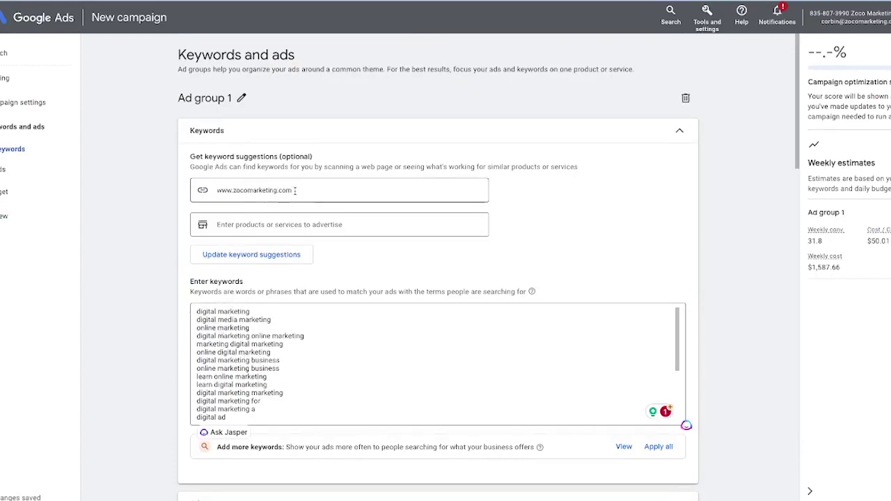
{"action": "left_click_drag", "start_coordinate": [296, 193], "coordinate": [216, 191]}
{"action": "left_click", "coordinate": [245, 420]}
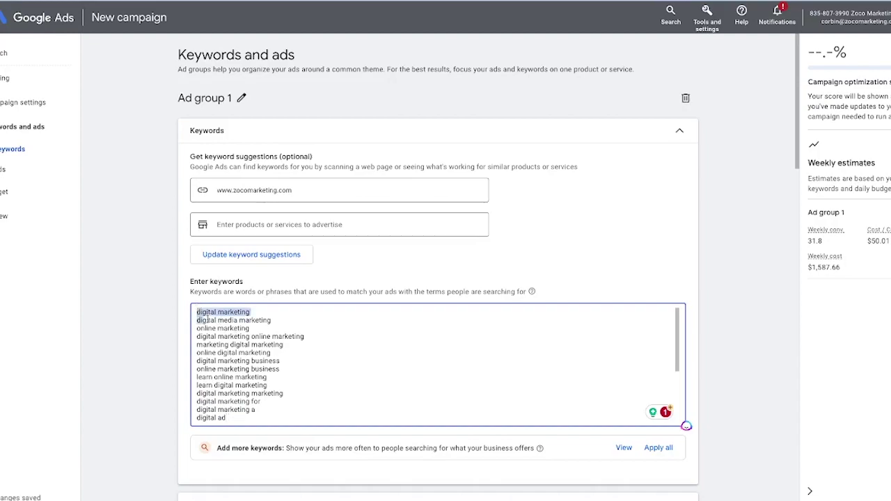
{"action": "left_click_drag", "start_coordinate": [230, 369], "coordinate": [195, 301]}
{"action": "key", "text": "BackSpace"}
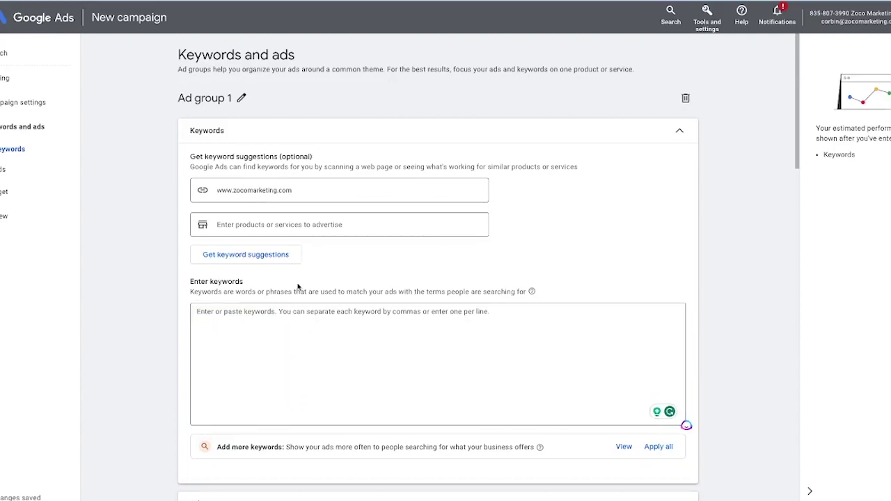
Step: Clear the website address and enter 'doorbell cameras' as the product advertised
{"action": "left_click", "coordinate": [221, 225]}
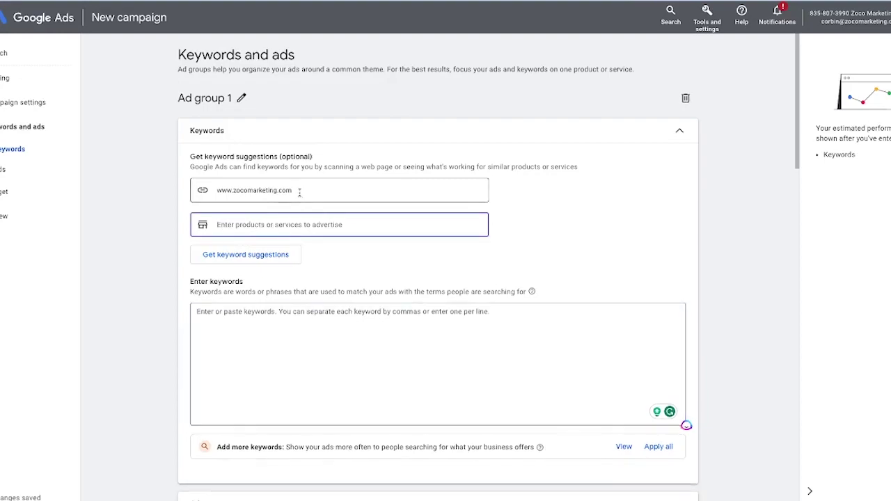
{"action": "left_click_drag", "start_coordinate": [299, 193], "coordinate": [215, 191]}
{"action": "key", "text": "BackSpace"}
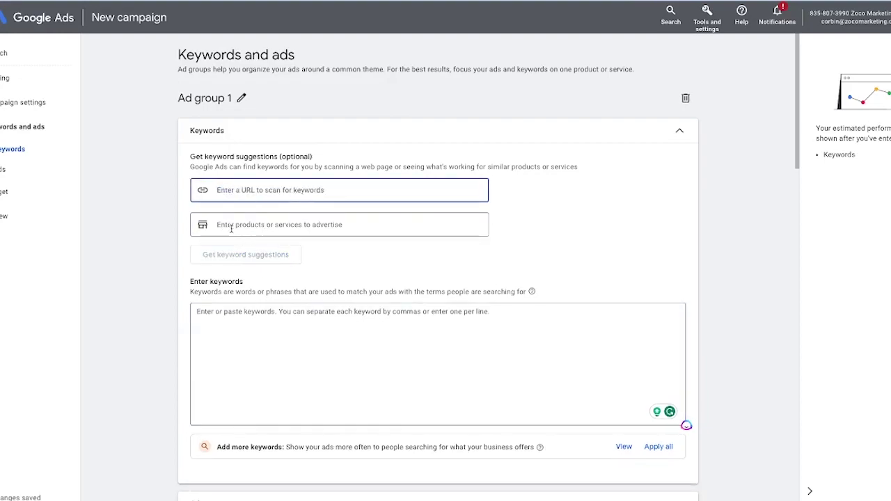
{"action": "left_click", "coordinate": [251, 233]}
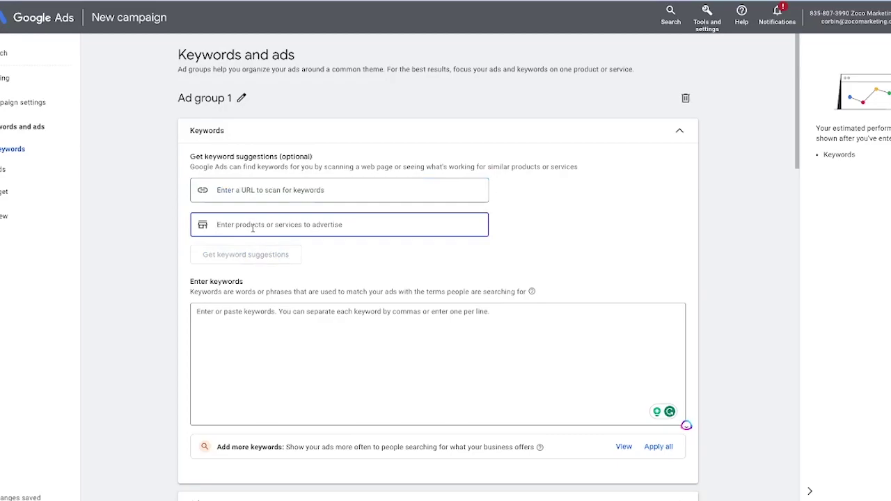
{"action": "type", "text": "doo"}
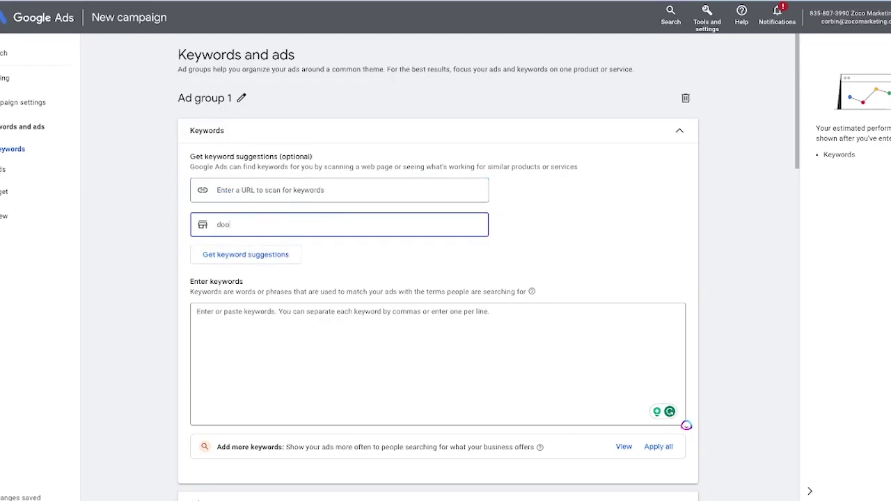
{"action": "type", "text": "rbell cameras"}
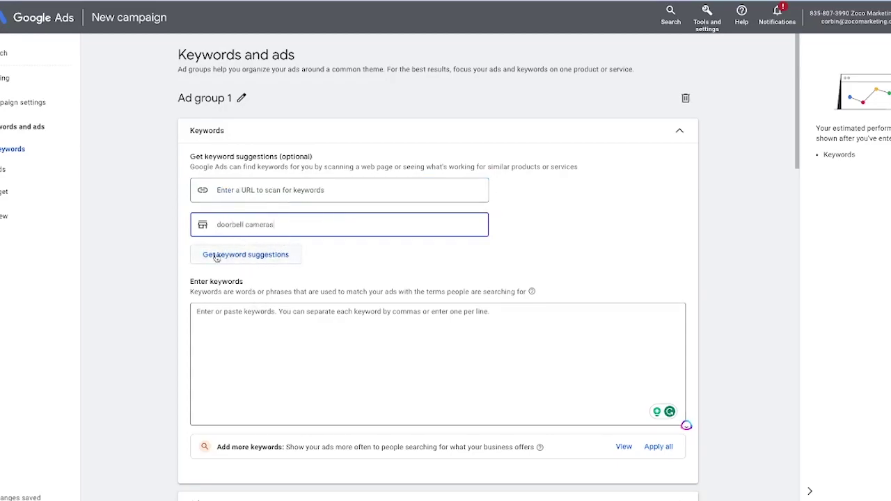
Step: Generate keyword ideas for doorbell cameras and delete the ring camera keyword
{"action": "left_click", "coordinate": [243, 257]}
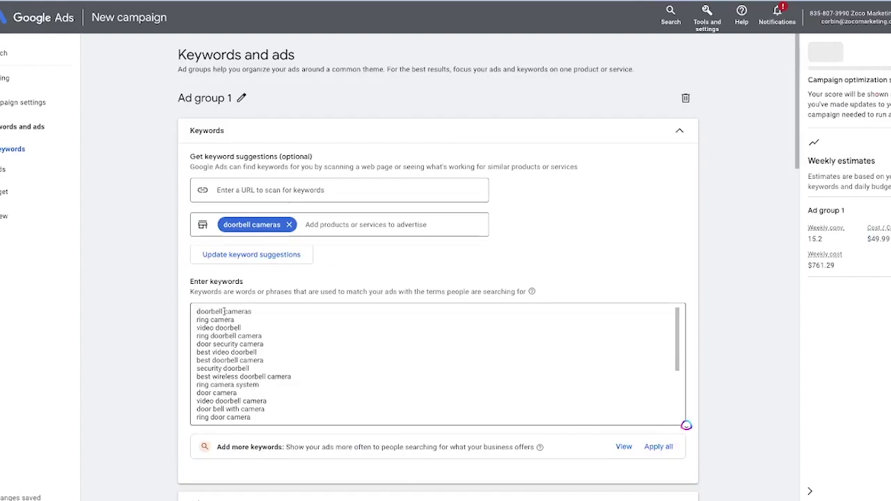
{"action": "left_click_drag", "start_coordinate": [196, 311], "coordinate": [241, 323]}
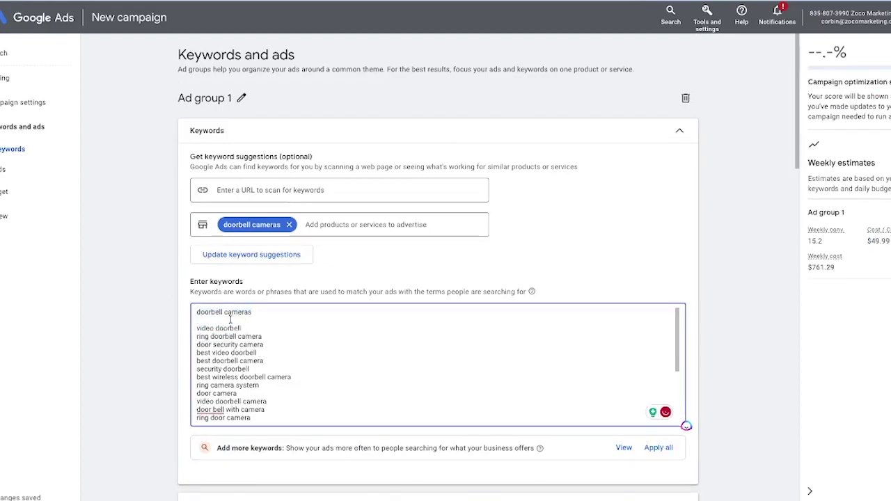
{"action": "key", "text": "BackSpace"}
{"action": "scroll", "coordinate": [239, 350], "scroll_direction": "down", "scroll_amount": 1}
{"action": "scroll", "coordinate": [239, 352], "scroll_direction": "down", "scroll_amount": 4}
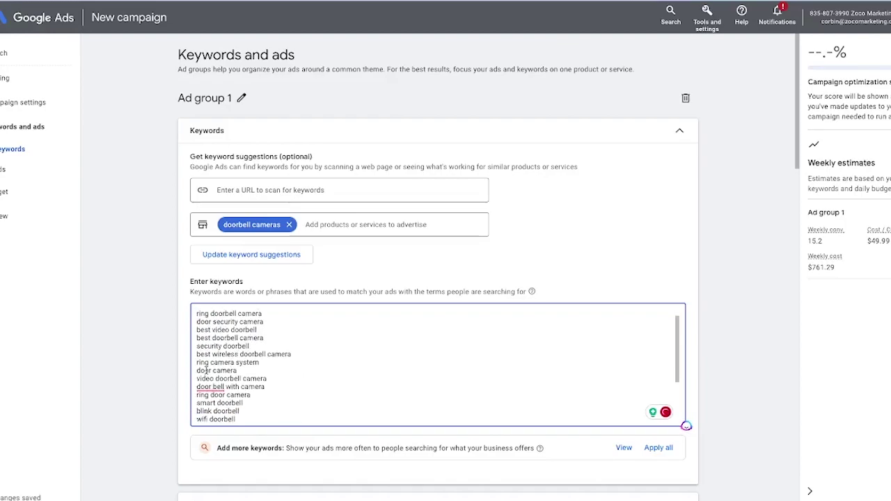
{"action": "scroll", "coordinate": [218, 336], "scroll_direction": "up", "scroll_amount": 5}
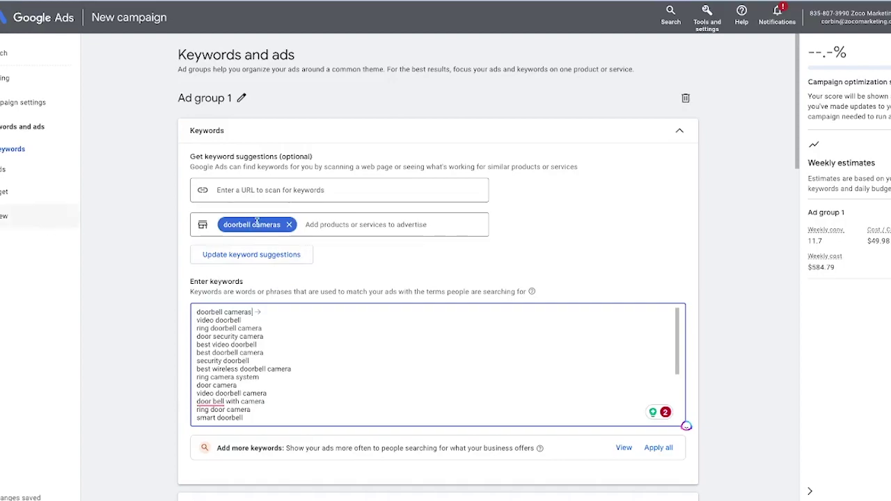
{"action": "scroll", "coordinate": [235, 369], "scroll_direction": "down", "scroll_amount": 1}
{"action": "scroll", "coordinate": [235, 369], "scroll_direction": "down", "scroll_amount": 2}
{"action": "scroll", "coordinate": [209, 390], "scroll_direction": "up", "scroll_amount": 5}
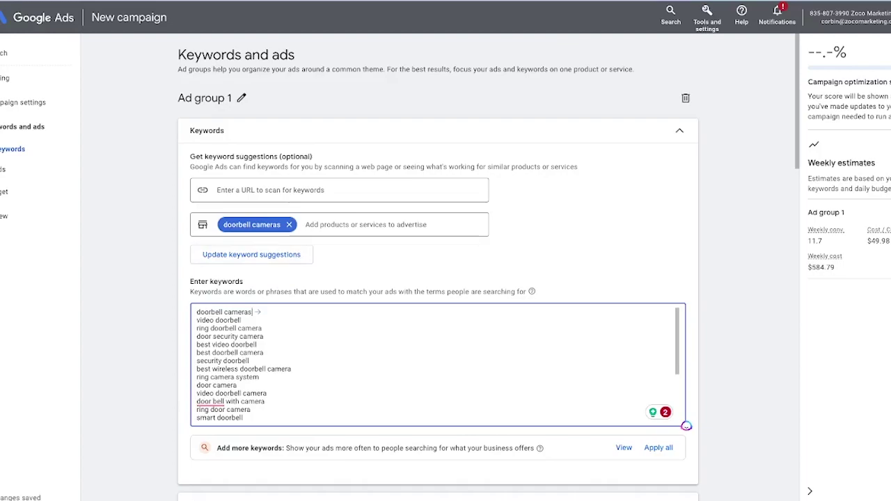
Step: Apply the keyword list edits and review the doorbell keyword suggestions
{"action": "left_click", "coordinate": [173, 357]}
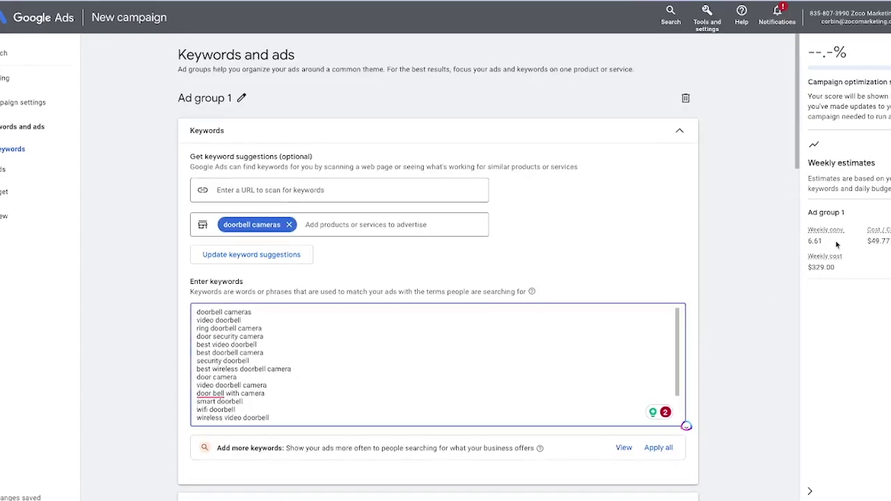
{"action": "scroll", "coordinate": [150, 292], "scroll_direction": "down", "scroll_amount": 6}
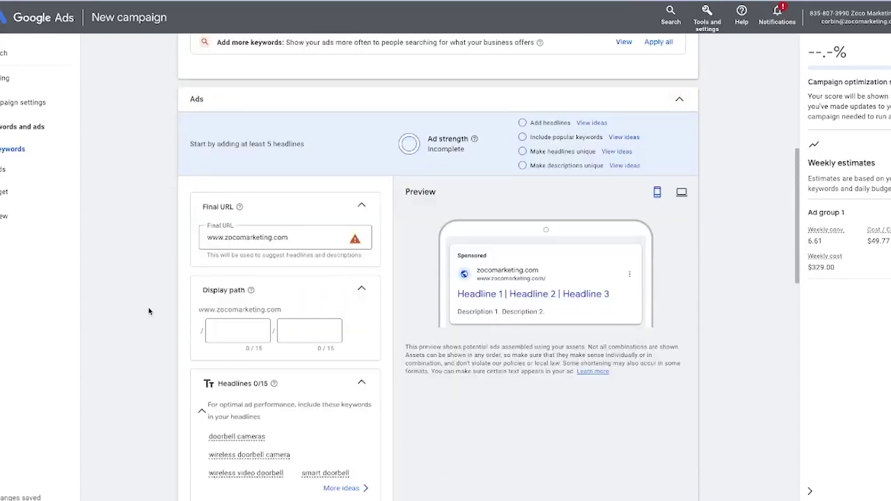
{"action": "scroll", "coordinate": [149, 309], "scroll_direction": "down", "scroll_amount": 2}
{"action": "scroll", "coordinate": [143, 264], "scroll_direction": "up", "scroll_amount": 7}
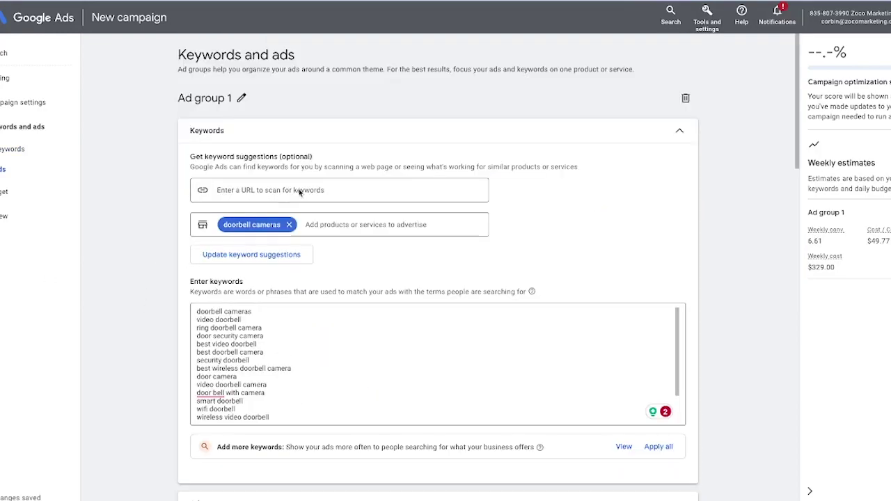
Step: Rename Ad group 1 to DoorBell Camera
{"action": "left_click", "coordinate": [241, 98]}
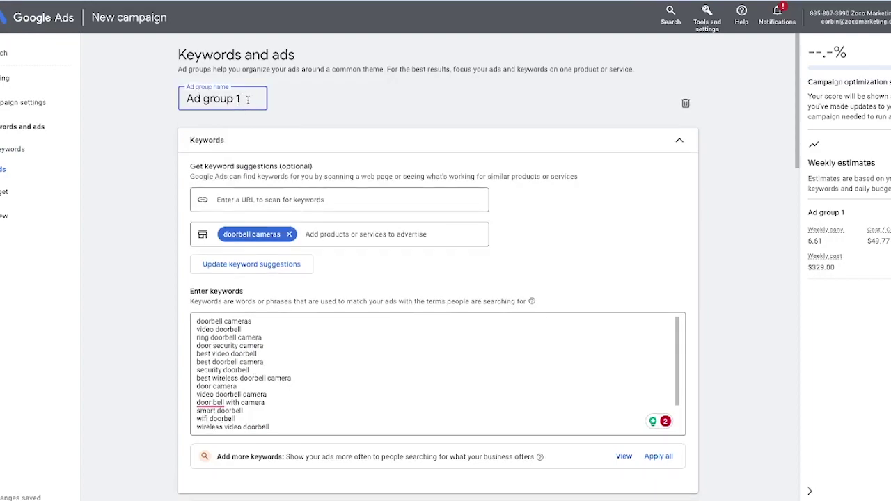
{"action": "left_click_drag", "start_coordinate": [247, 100], "coordinate": [186, 101]}
{"action": "key", "text": "BackSpace"}
{"action": "type", "text": "Do"}
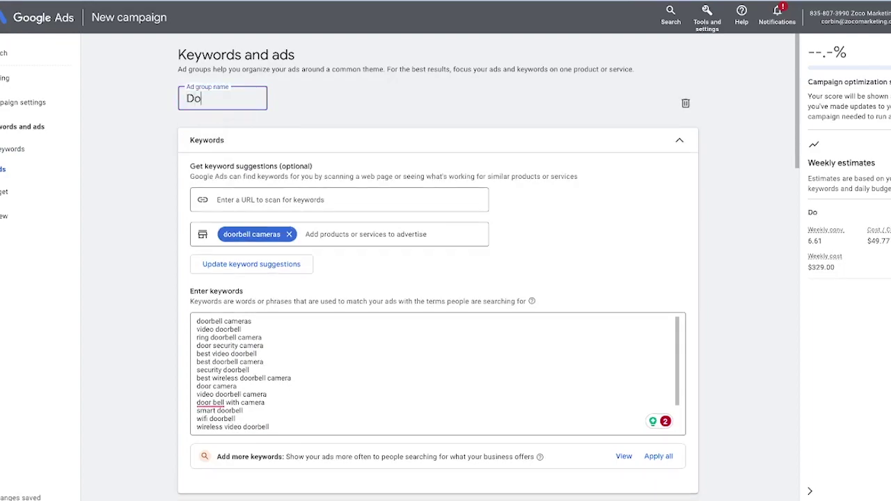
{"action": "type", "text": "or Camera"}
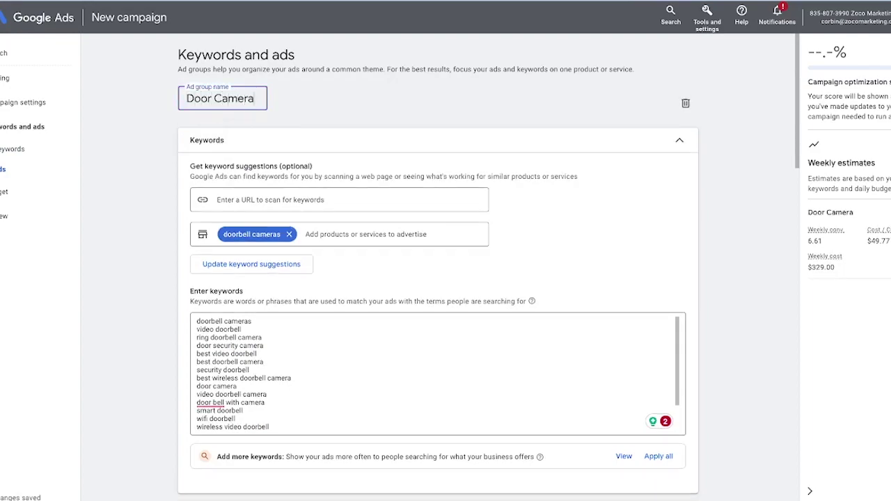
{"action": "type", "text": "bell"}
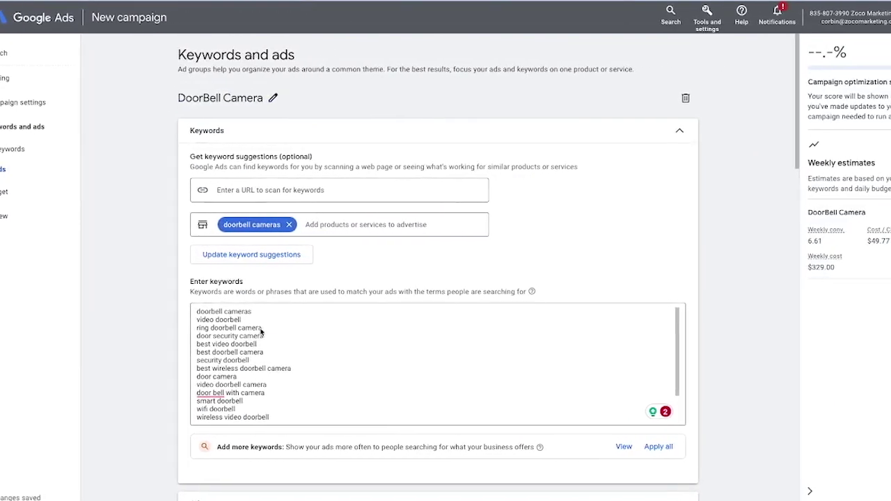
Step: Select lines in the keyword list, including the doorbell cameras keyword
{"action": "left_click_drag", "start_coordinate": [686, 424], "coordinate": [197, 315]}
{"action": "left_click", "coordinate": [265, 317]}
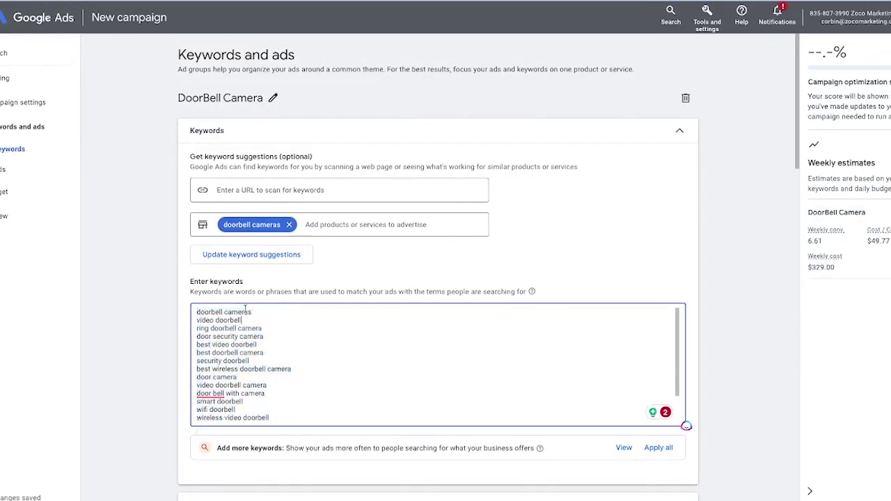
{"action": "left_click_drag", "start_coordinate": [253, 313], "coordinate": [195, 312]}
{"action": "left_click", "coordinate": [270, 340]}
{"action": "left_click_drag", "start_coordinate": [194, 346], "coordinate": [265, 343]}
Step: Scroll down to the Ads section to view the empty Headlines and Descriptions fields
{"action": "scroll", "coordinate": [248, 341], "scroll_direction": "down", "scroll_amount": 6}
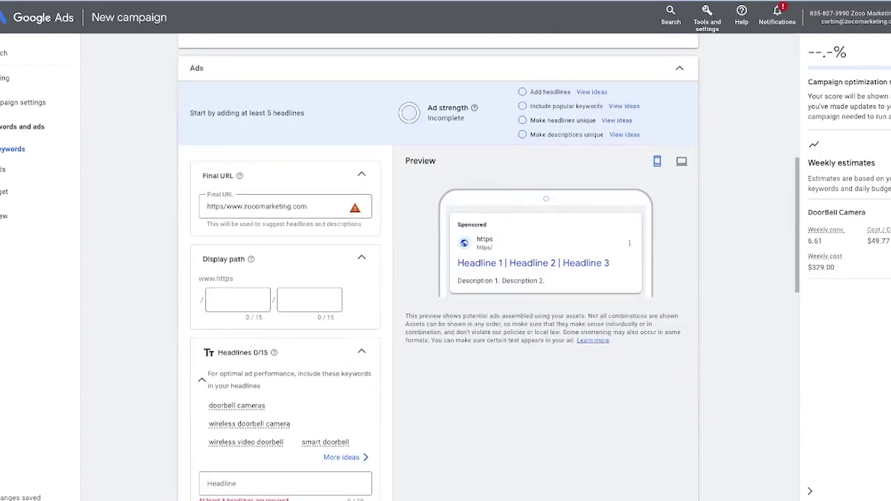
{"action": "scroll", "coordinate": [291, 277], "scroll_direction": "down", "scroll_amount": 1}
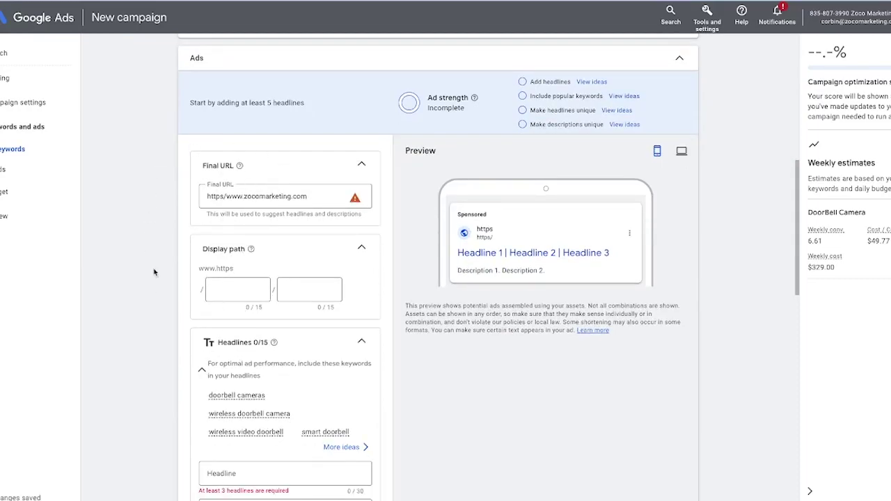
{"action": "scroll", "coordinate": [264, 208], "scroll_direction": "down", "scroll_amount": 3}
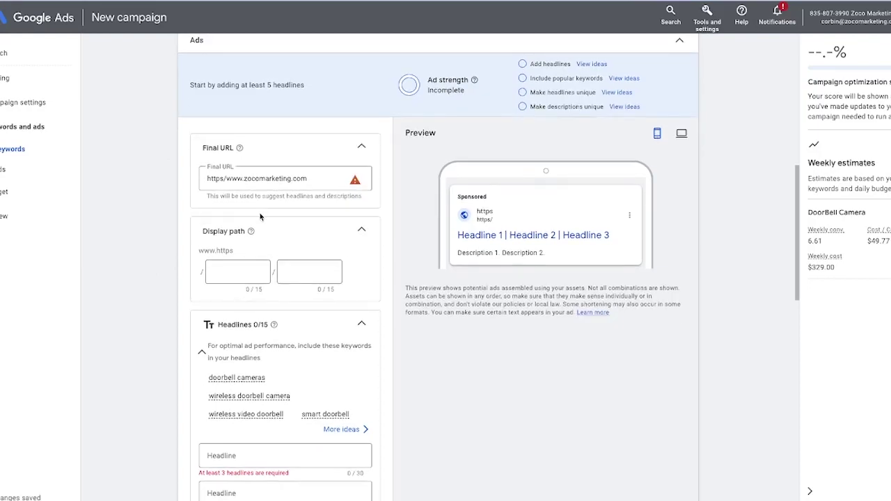
{"action": "scroll", "coordinate": [242, 235], "scroll_direction": "down", "scroll_amount": 5}
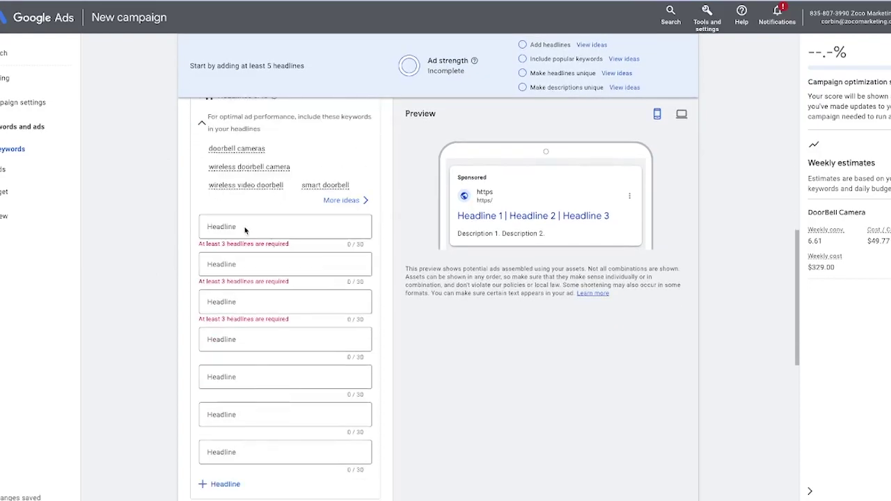
{"action": "scroll", "coordinate": [260, 336], "scroll_direction": "down", "scroll_amount": 2}
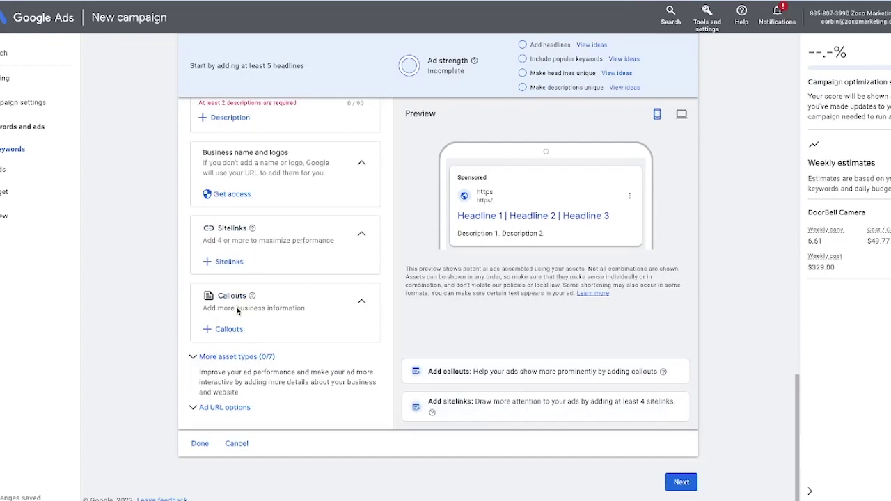
{"action": "scroll", "coordinate": [239, 309], "scroll_direction": "up", "scroll_amount": 10}
{"action": "scroll", "coordinate": [205, 285], "scroll_direction": "down", "scroll_amount": 1}
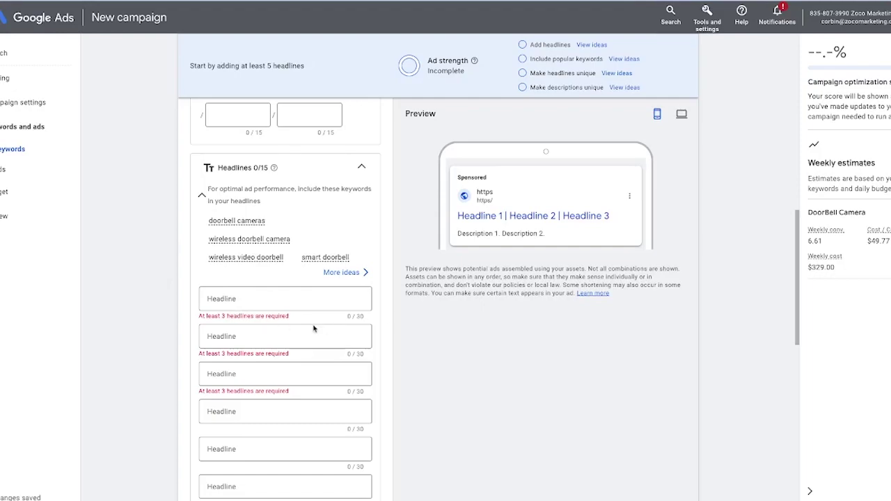
{"action": "scroll", "coordinate": [317, 330], "scroll_direction": "down", "scroll_amount": 3}
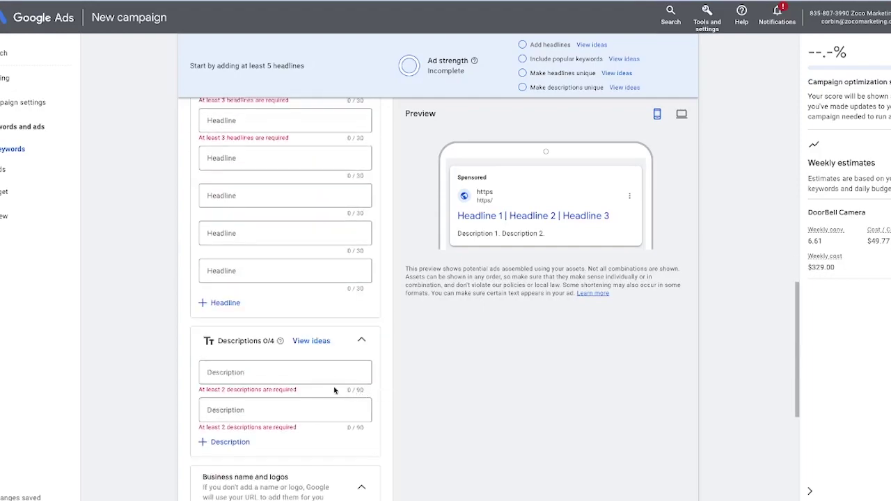
{"action": "scroll", "coordinate": [314, 309], "scroll_direction": "up", "scroll_amount": 1}
{"action": "scroll", "coordinate": [267, 255], "scroll_direction": "up", "scroll_amount": 1}
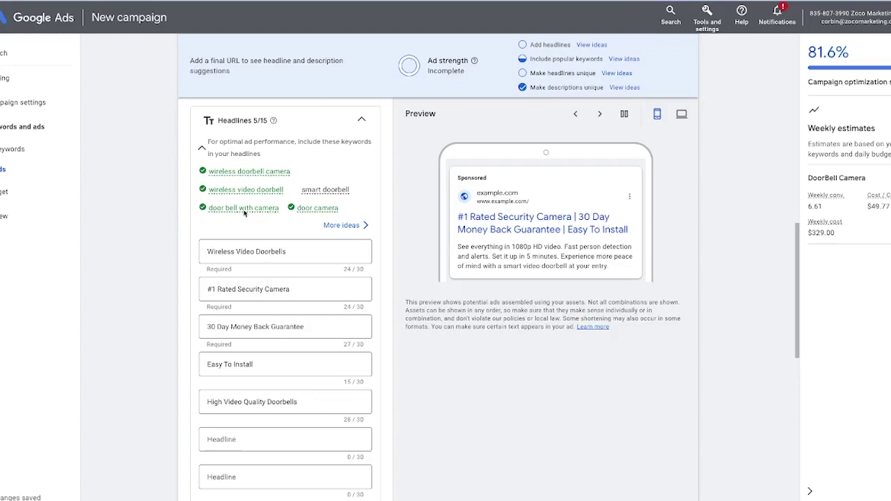
Step: Scroll through the ad to review its five headlines and two descriptions
{"action": "scroll", "coordinate": [291, 289], "scroll_direction": "down", "scroll_amount": 3}
{"action": "scroll", "coordinate": [266, 268], "scroll_direction": "down", "scroll_amount": 1}
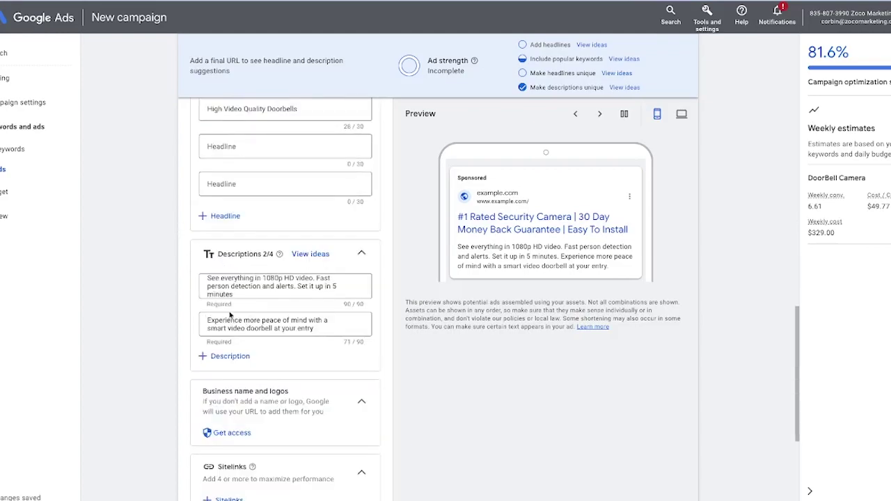
{"action": "scroll", "coordinate": [284, 252], "scroll_direction": "up", "scroll_amount": 3}
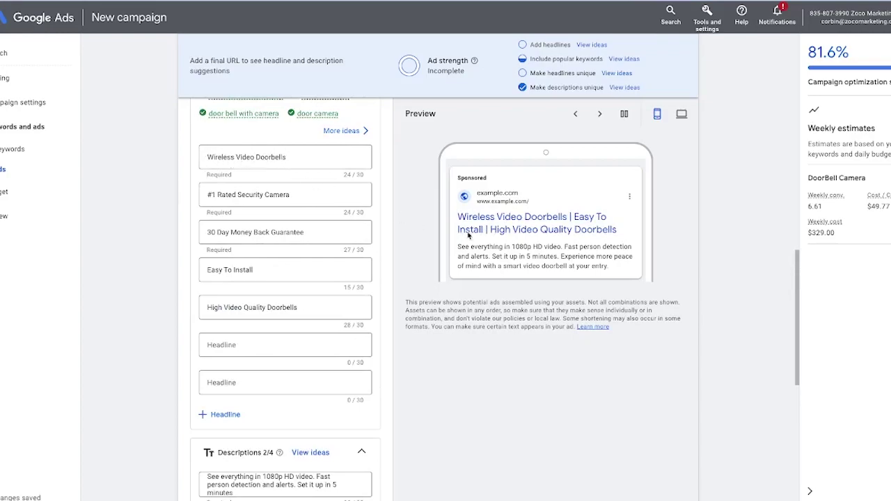
{"action": "scroll", "coordinate": [305, 299], "scroll_direction": "up", "scroll_amount": 1}
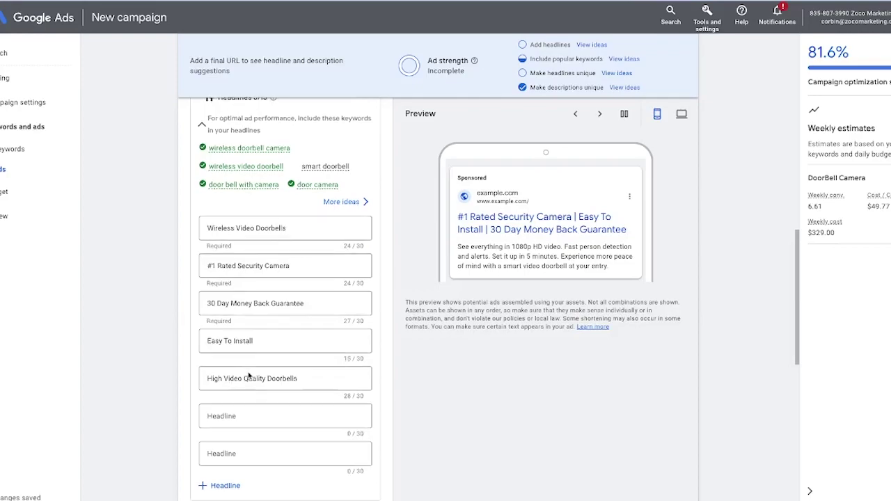
{"action": "scroll", "coordinate": [248, 378], "scroll_direction": "down", "scroll_amount": 2}
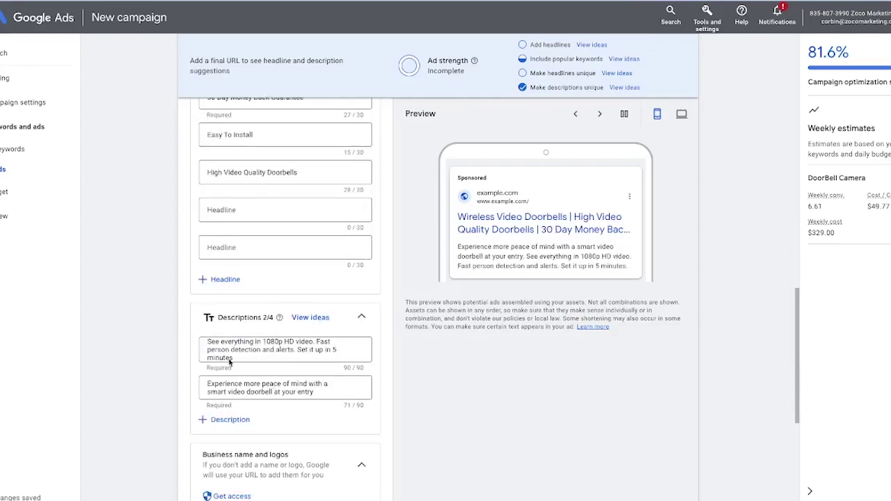
{"action": "scroll", "coordinate": [258, 360], "scroll_direction": "up", "scroll_amount": 3}
{"action": "scroll", "coordinate": [258, 360], "scroll_direction": "up", "scroll_amount": 1}
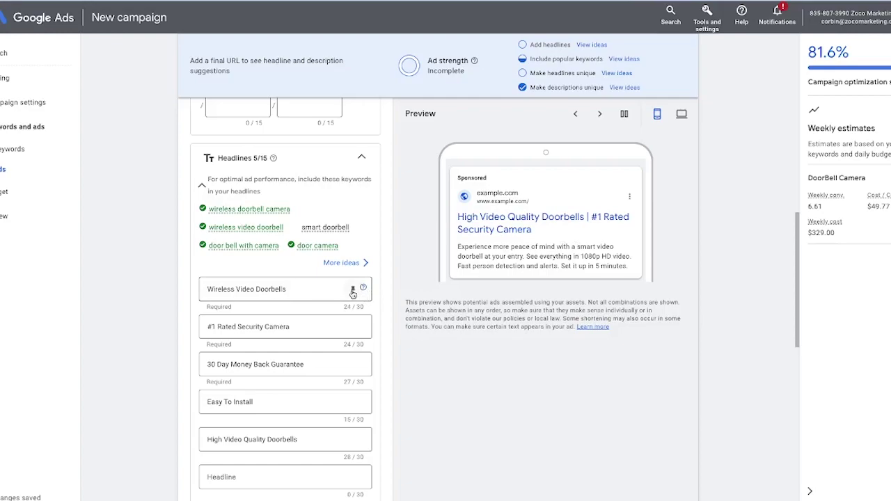
{"action": "left_click", "coordinate": [353, 288]}
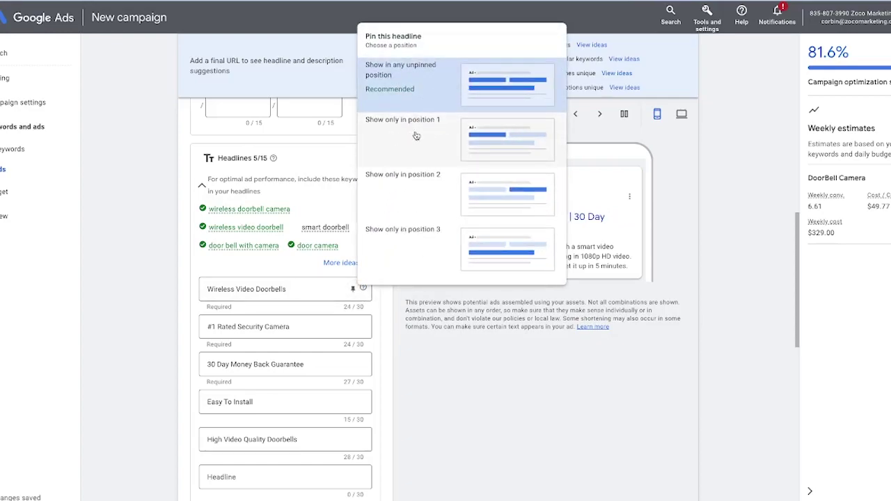
{"action": "left_click", "coordinate": [433, 146]}
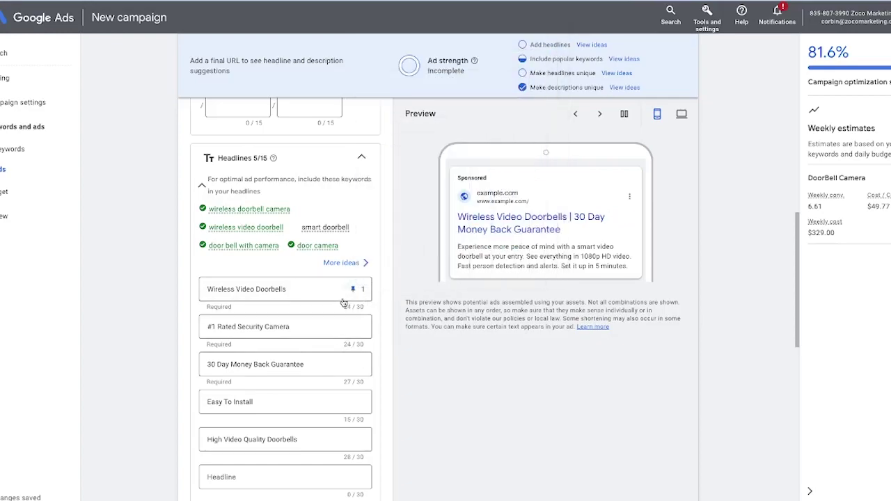
{"action": "left_click", "coordinate": [353, 289]}
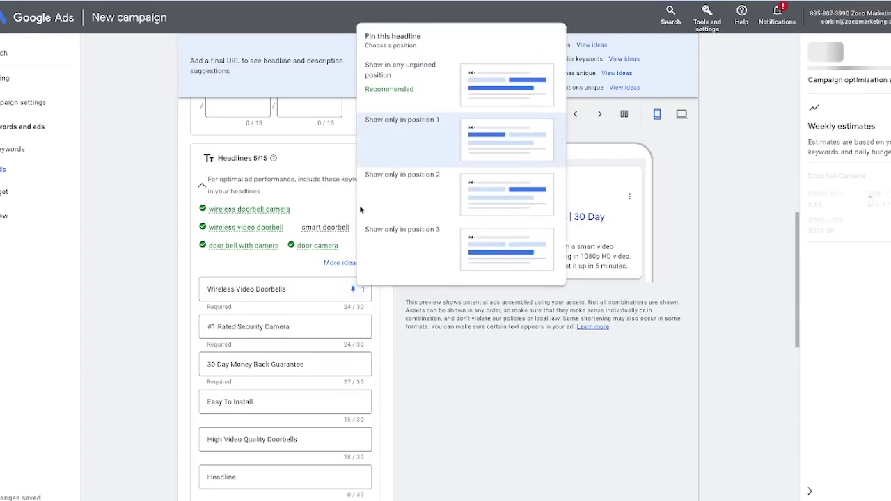
{"action": "left_click", "coordinate": [440, 135]}
{"action": "left_click", "coordinate": [354, 290]}
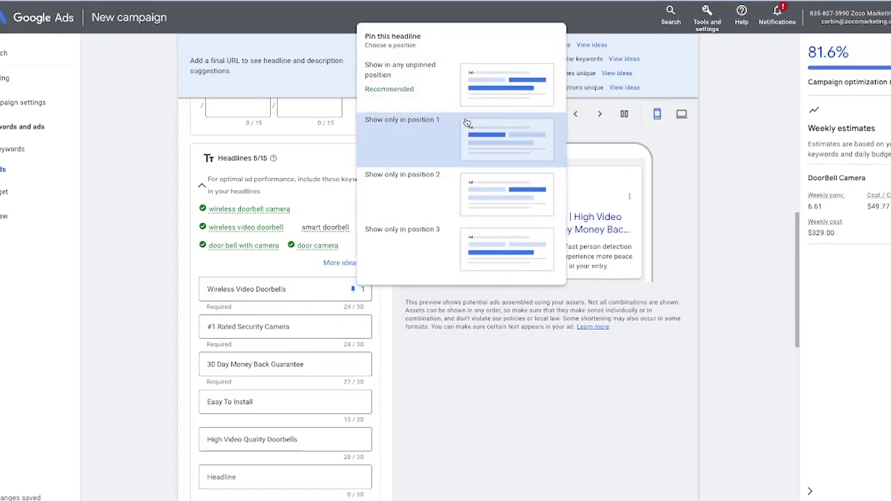
{"action": "left_click", "coordinate": [418, 80]}
{"action": "scroll", "coordinate": [314, 191], "scroll_direction": "down", "scroll_amount": 1}
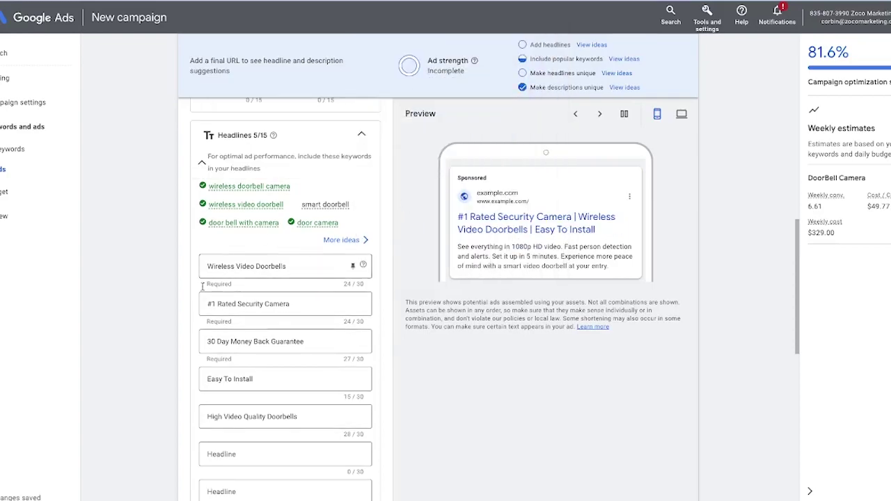
{"action": "scroll", "coordinate": [286, 279], "scroll_direction": "up", "scroll_amount": 4}
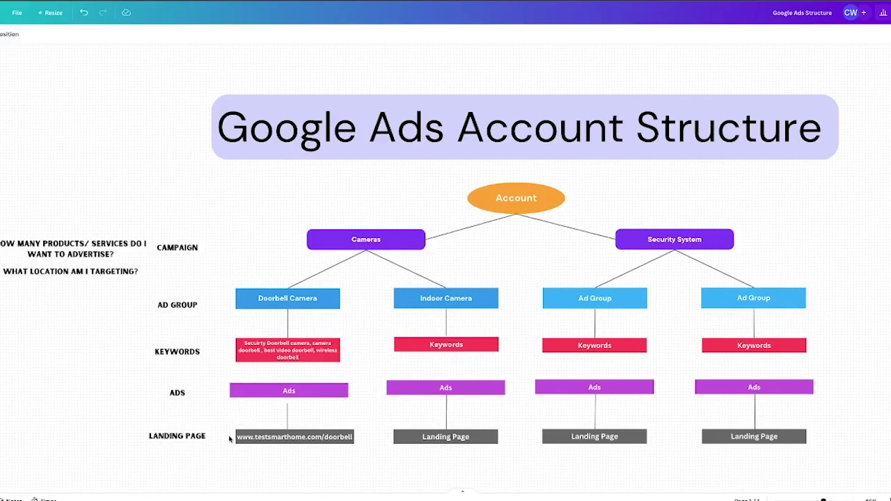
{"action": "left_click", "coordinate": [240, 439]}
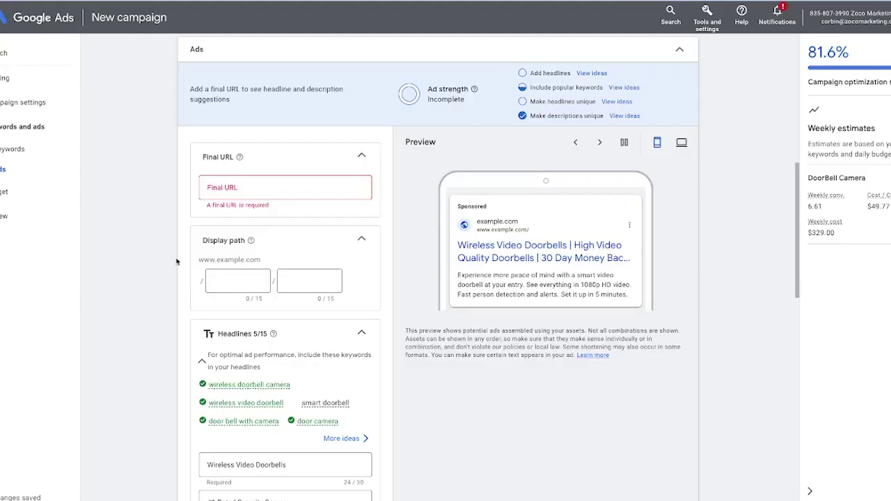
{"action": "scroll", "coordinate": [177, 262], "scroll_direction": "up", "scroll_amount": 1}
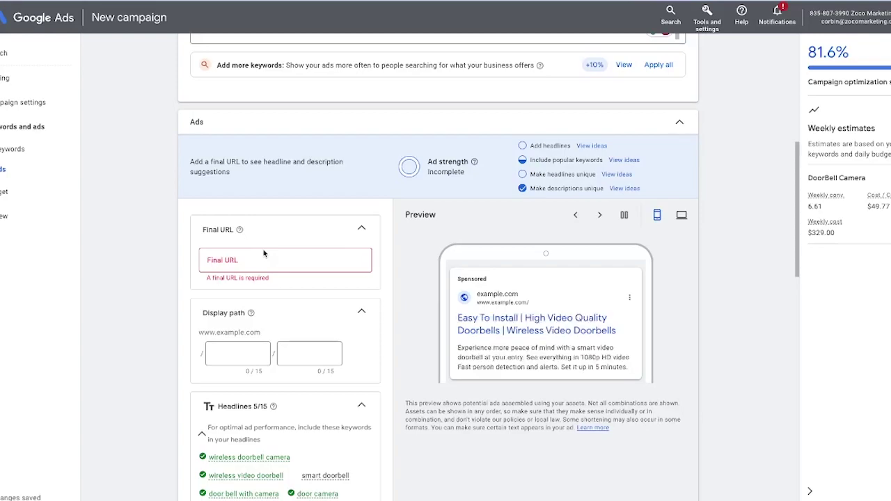
{"action": "left_click", "coordinate": [262, 262]}
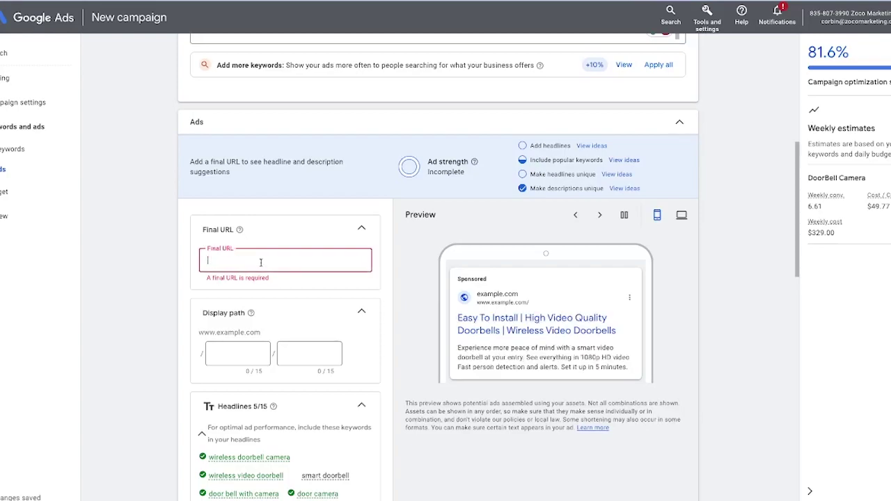
{"action": "type", "text": "www.testsmarthome.com/doorbell"}
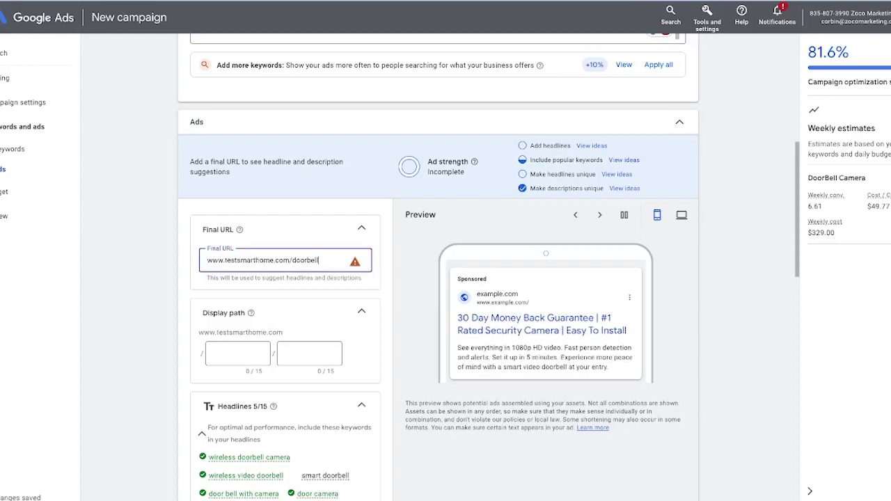
{"action": "key", "text": "Tab"}
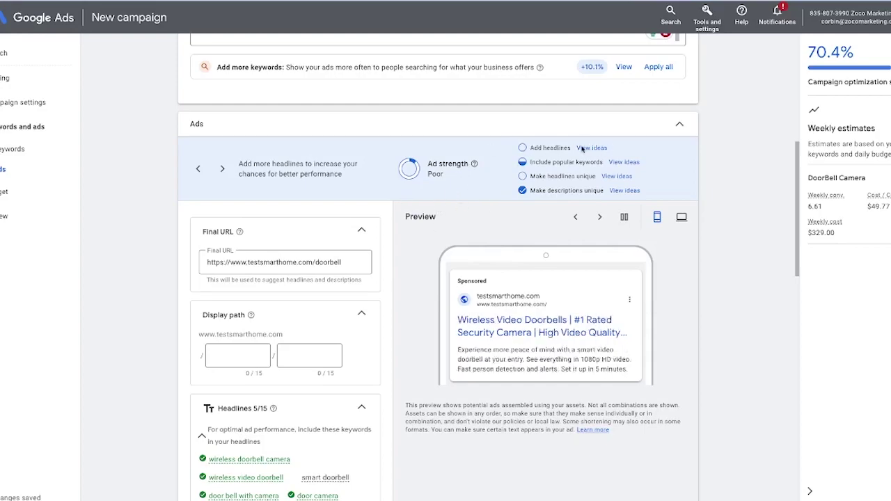
Step: Add four empty headline slots below the five existing headlines
{"action": "scroll", "coordinate": [337, 276], "scroll_direction": "down", "scroll_amount": 5}
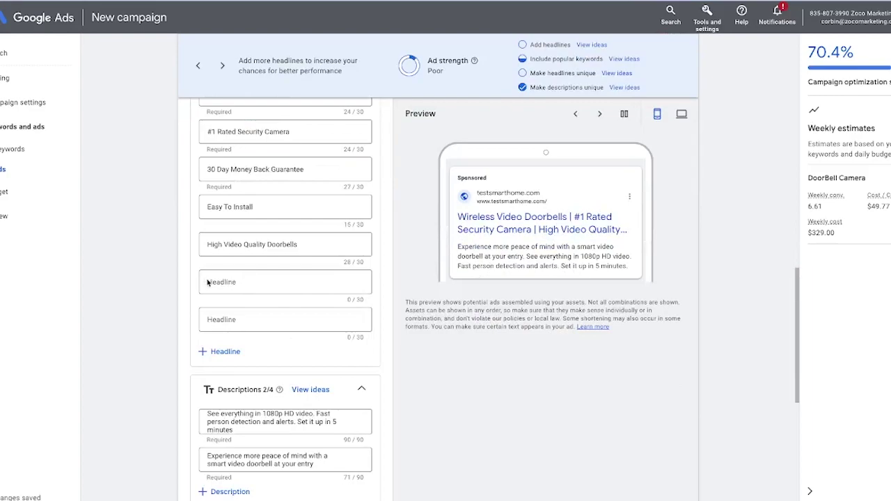
{"action": "left_click", "coordinate": [225, 352]}
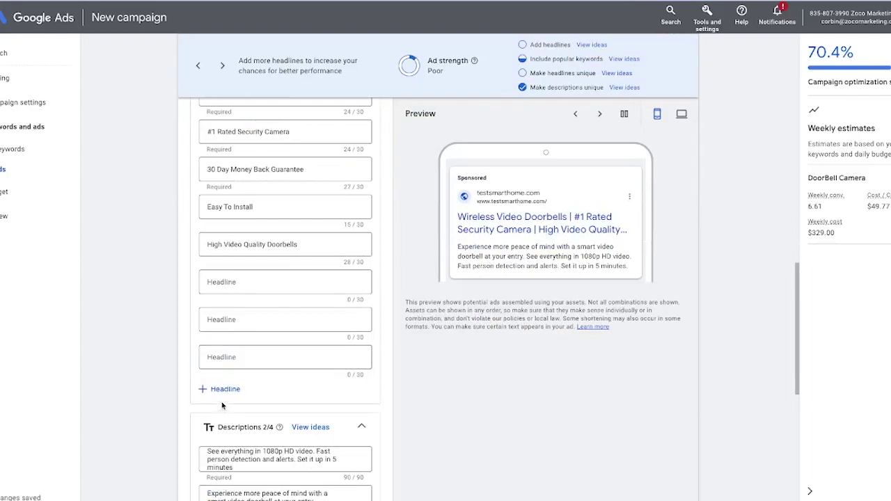
{"action": "left_click", "coordinate": [218, 400]}
{"action": "scroll", "coordinate": [145, 378], "scroll_direction": "down", "scroll_amount": 2}
{"action": "left_click", "coordinate": [227, 362]}
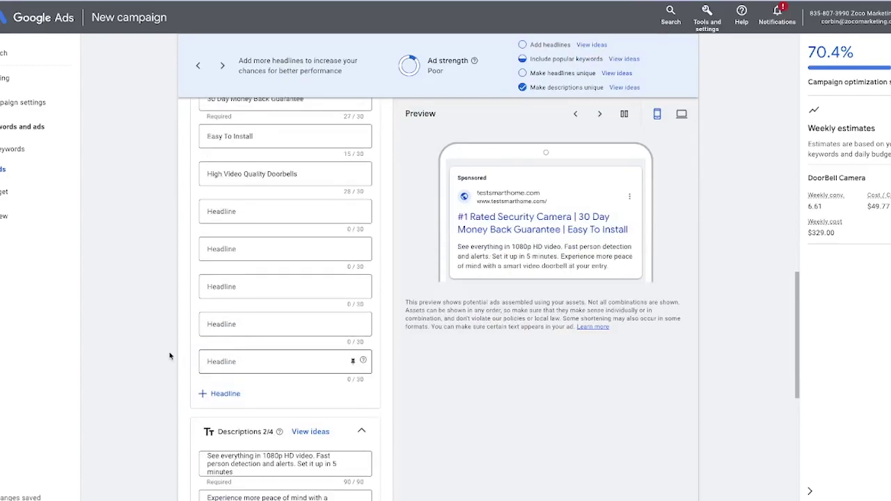
{"action": "scroll", "coordinate": [202, 353], "scroll_direction": "down", "scroll_amount": 2}
{"action": "left_click", "coordinate": [232, 323]}
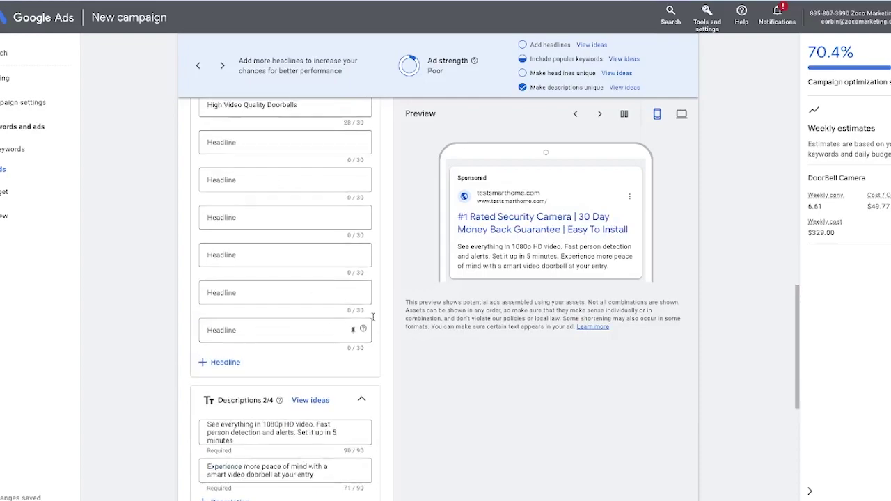
{"action": "scroll", "coordinate": [471, 89], "scroll_direction": "up", "scroll_amount": 2}
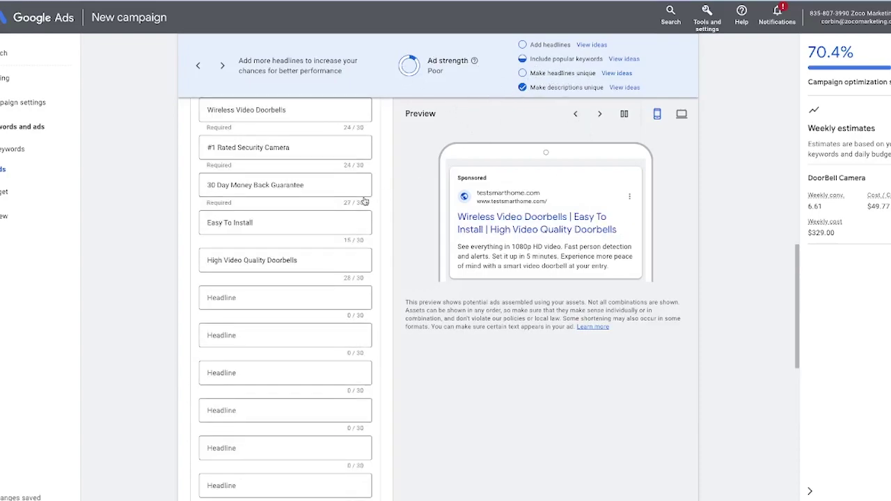
{"action": "scroll", "coordinate": [365, 201], "scroll_direction": "up", "scroll_amount": 5}
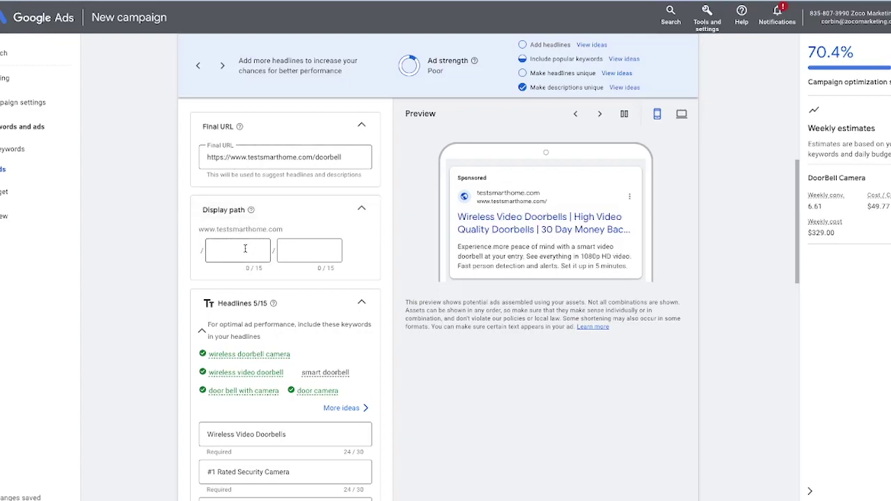
{"action": "left_click", "coordinate": [237, 249]}
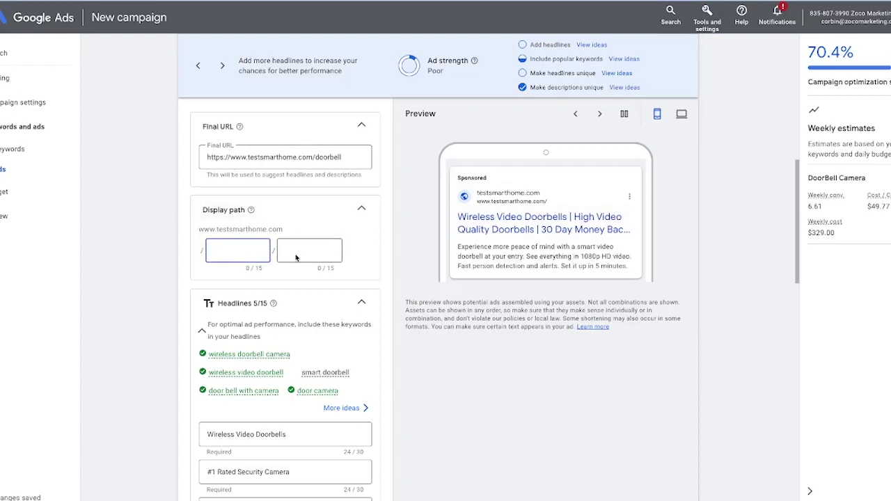
{"action": "type", "text": "doorbell"}
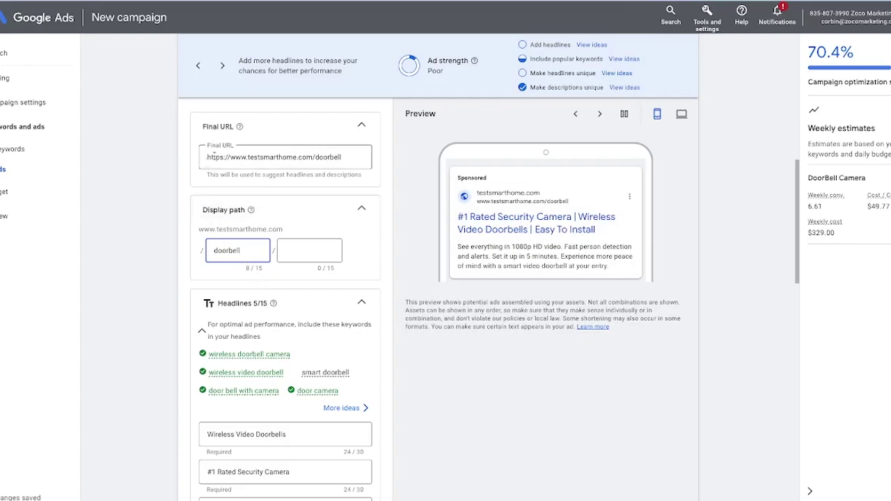
{"action": "triple_click", "coordinate": [214, 156]}
{"action": "left_click", "coordinate": [300, 250]}
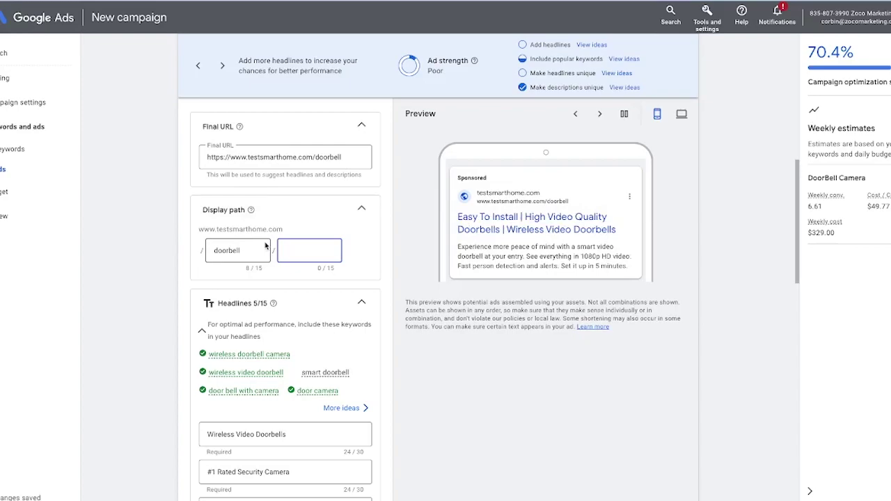
{"action": "left_click", "coordinate": [265, 245]}
{"action": "key", "text": "BackSpace"}
{"action": "key", "text": "BackSpace"}
{"action": "key", "text": "BackSpace"}
{"action": "key", "text": "BackSpace"}
{"action": "type", "text": "bell"}
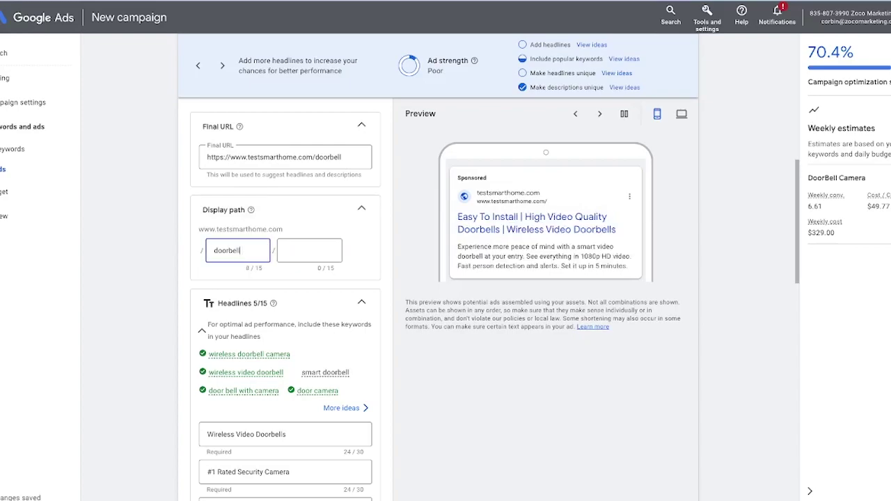
{"action": "key", "text": "Tab"}
{"action": "type", "text": "camera"}
{"action": "scroll", "coordinate": [252, 259], "scroll_direction": "down", "scroll_amount": 10}
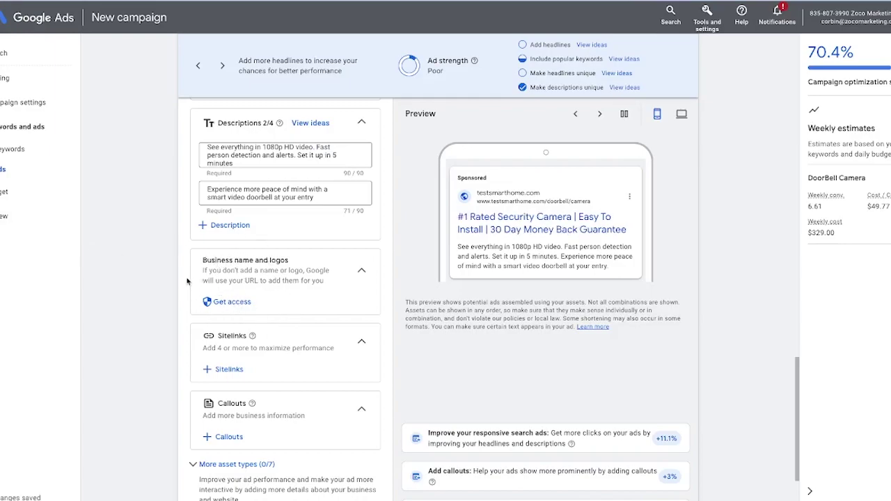
{"action": "scroll", "coordinate": [247, 291], "scroll_direction": "down", "scroll_amount": 1}
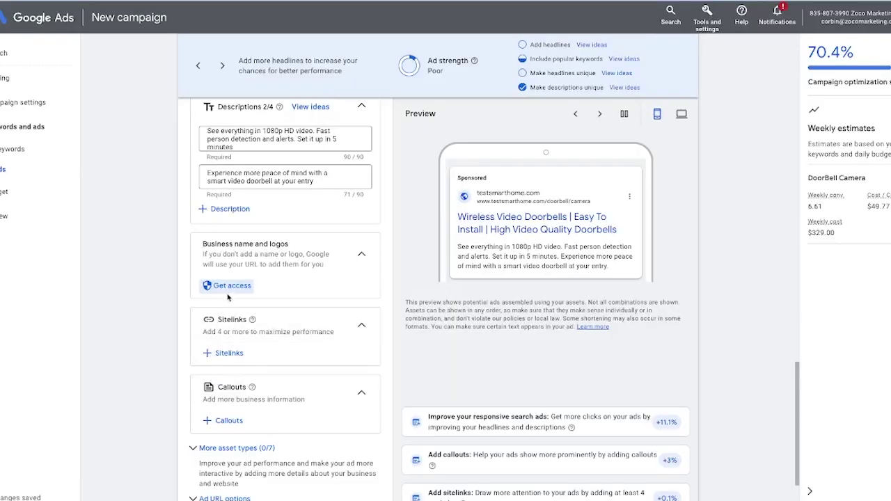
Step: Add the About Us and Contact Us sitelinks from the sitelink picker
{"action": "left_click", "coordinate": [322, 308]}
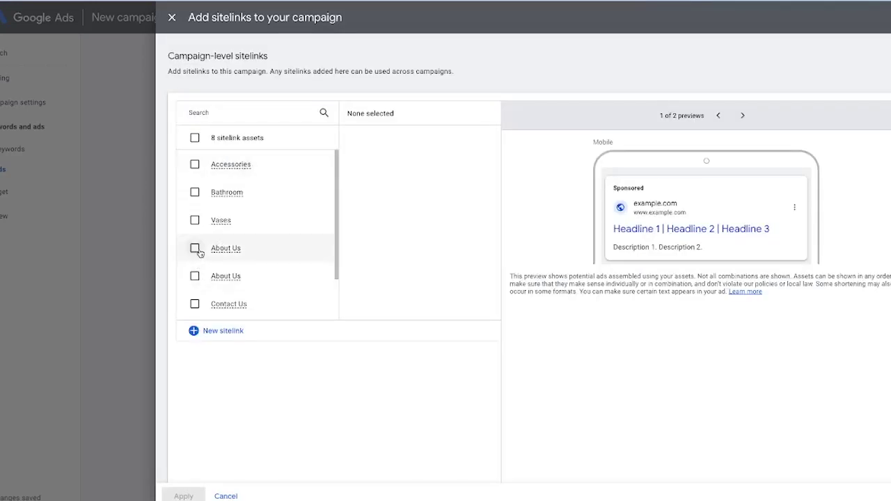
{"action": "left_click", "coordinate": [195, 248]}
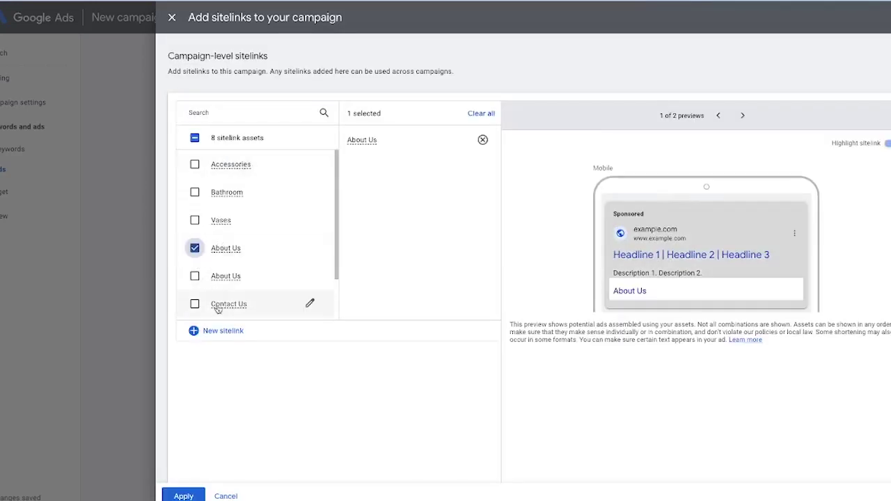
{"action": "left_click", "coordinate": [195, 305]}
{"action": "scroll", "coordinate": [275, 259], "scroll_direction": "down", "scroll_amount": 1}
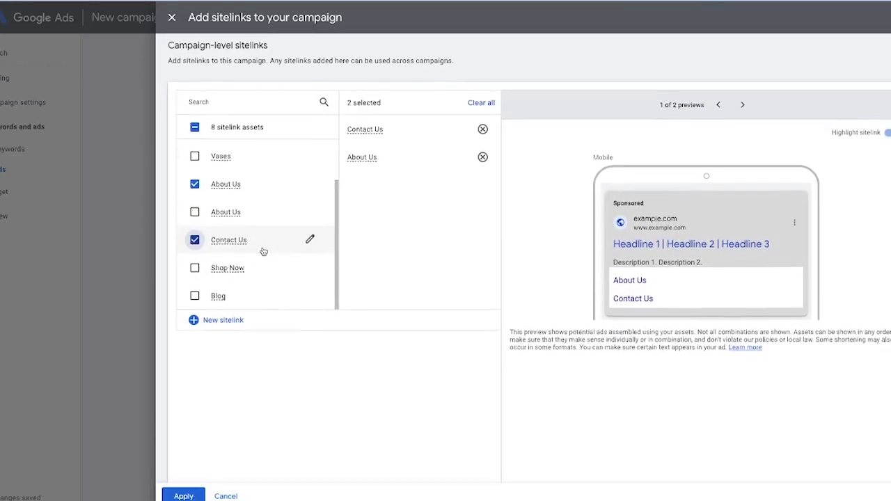
{"action": "scroll", "coordinate": [275, 209], "scroll_direction": "up", "scroll_amount": 1}
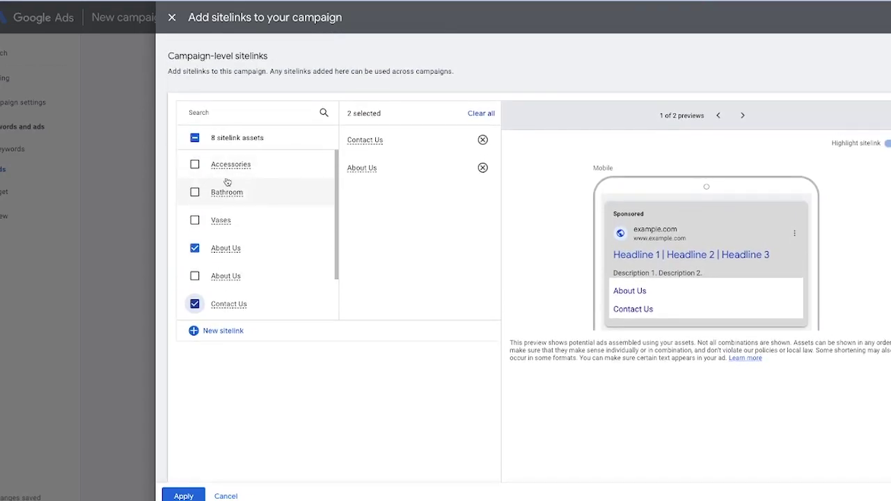
{"action": "scroll", "coordinate": [219, 355], "scroll_direction": "down", "scroll_amount": 1}
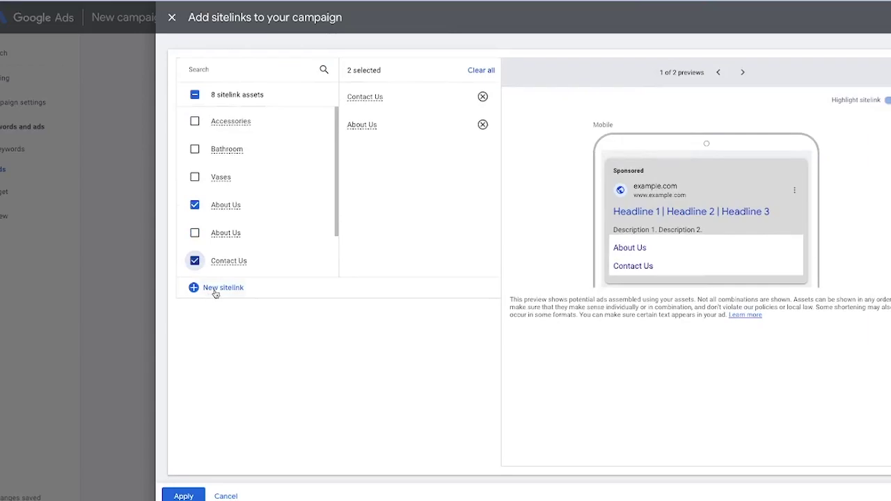
Step: Create a new sitelink titled 'About Us' with description 'Who we are'
{"action": "left_click", "coordinate": [216, 288]}
{"action": "left_click", "coordinate": [227, 143]}
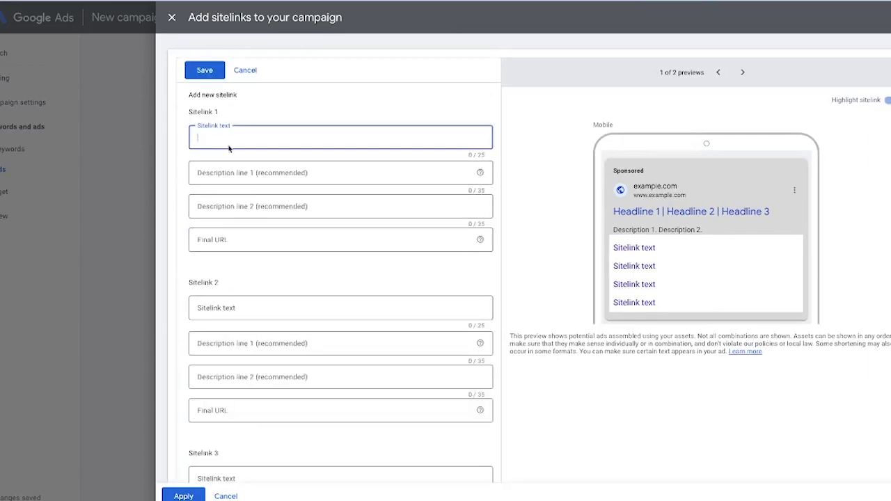
{"action": "type", "text": "ABiut"}
{"action": "key", "text": "BackSpace"}
{"action": "key", "text": "BackSpace"}
{"action": "type", "text": "bout"}
{"action": "left_click", "coordinate": [220, 181]}
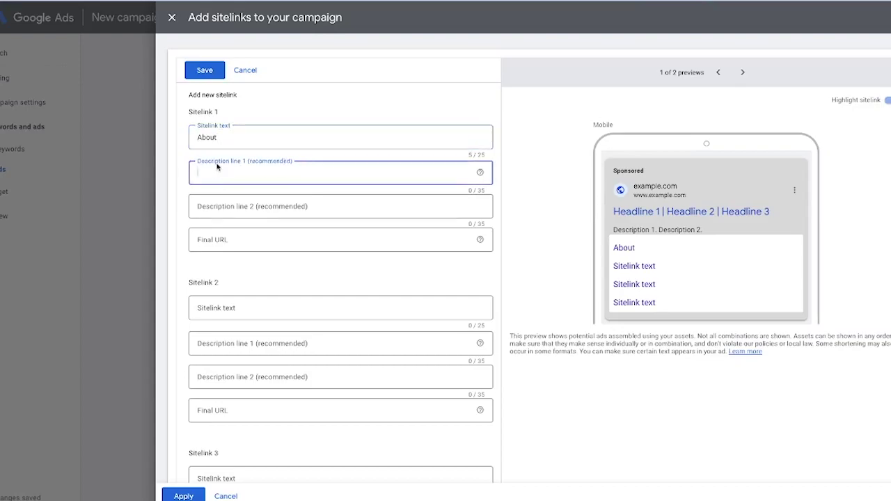
{"action": "type", "text": "Who we are"}
{"action": "left_click", "coordinate": [215, 237]}
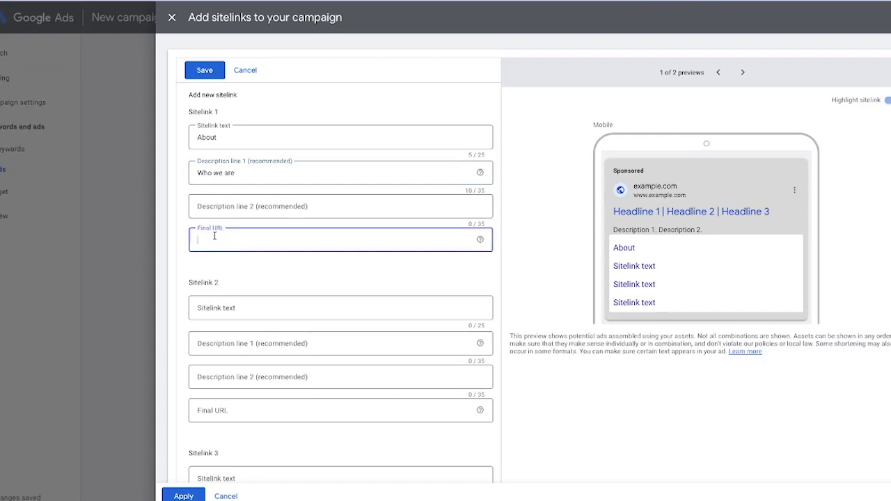
{"action": "left_click", "coordinate": [245, 138]}
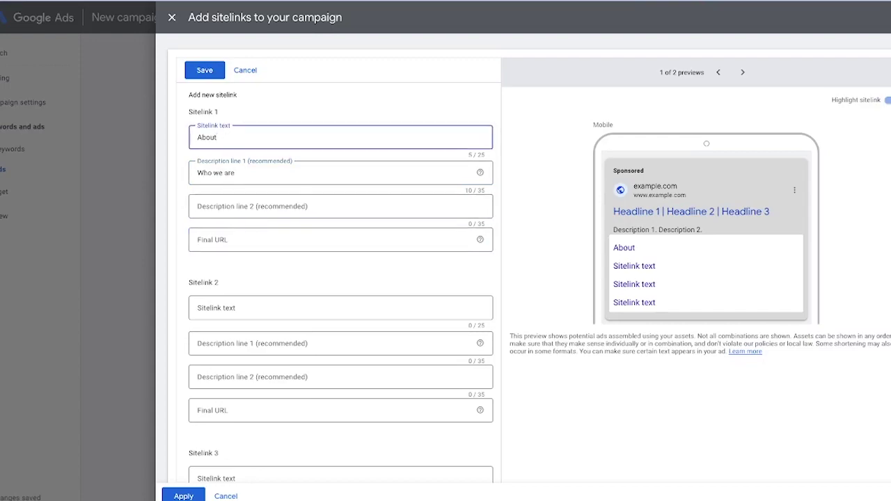
{"action": "type", "text": "Us"}
{"action": "left_click", "coordinate": [172, 19]}
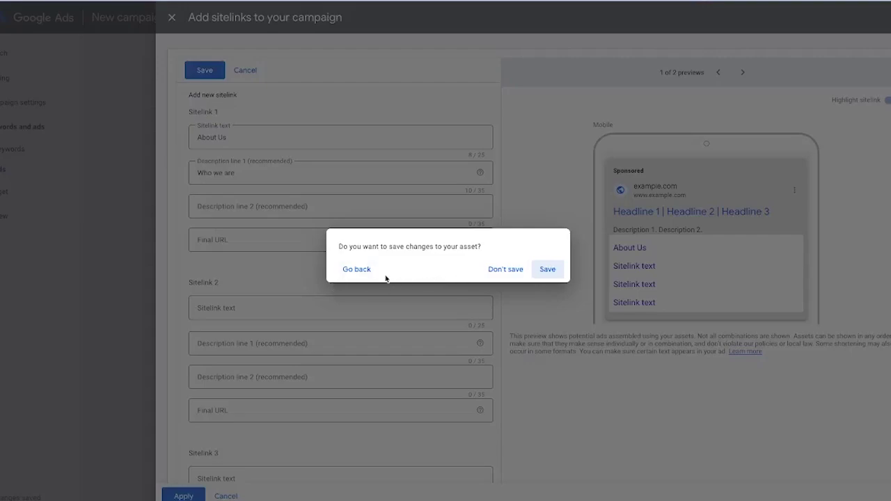
{"action": "left_click", "coordinate": [503, 270]}
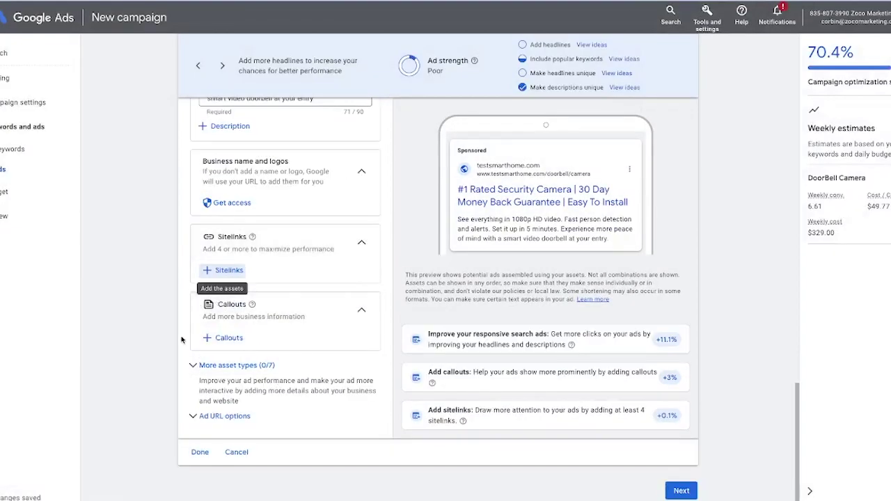
{"action": "left_click", "coordinate": [225, 337]}
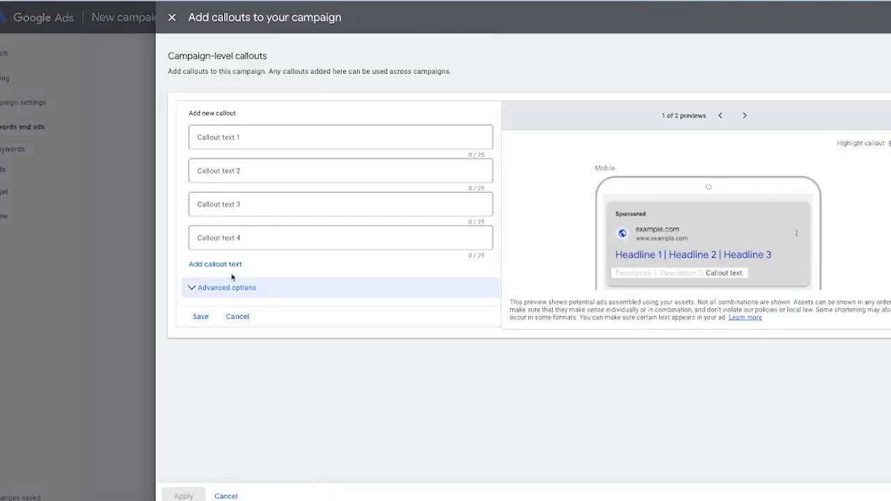
{"action": "left_click", "coordinate": [213, 137]}
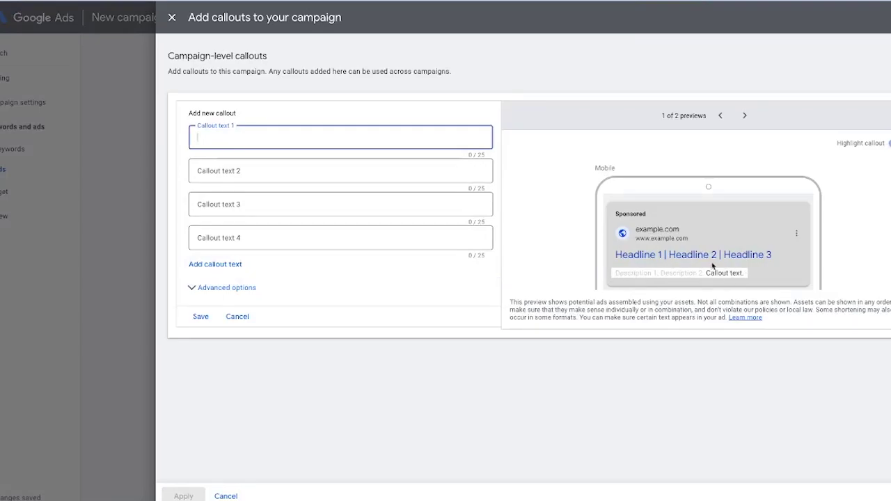
{"action": "left_click", "coordinate": [240, 494]}
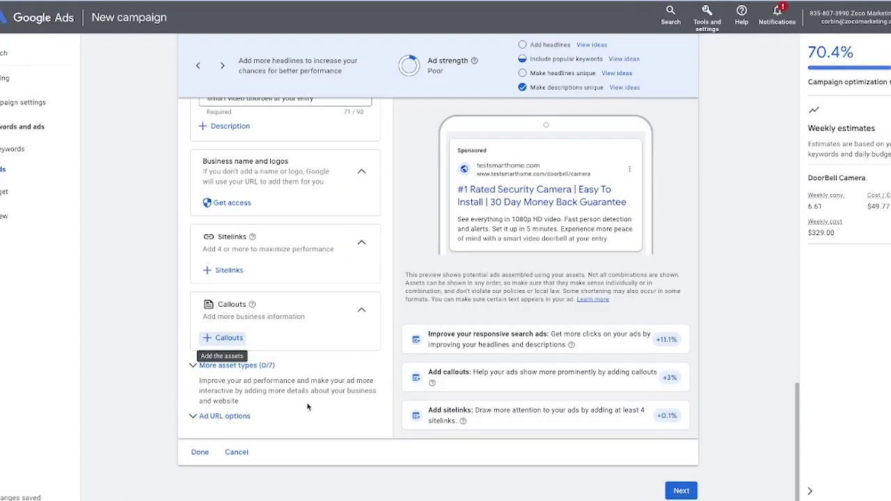
Step: Move to the Budget step and choose the recommended $47.00 daily budget
{"action": "left_click", "coordinate": [681, 482]}
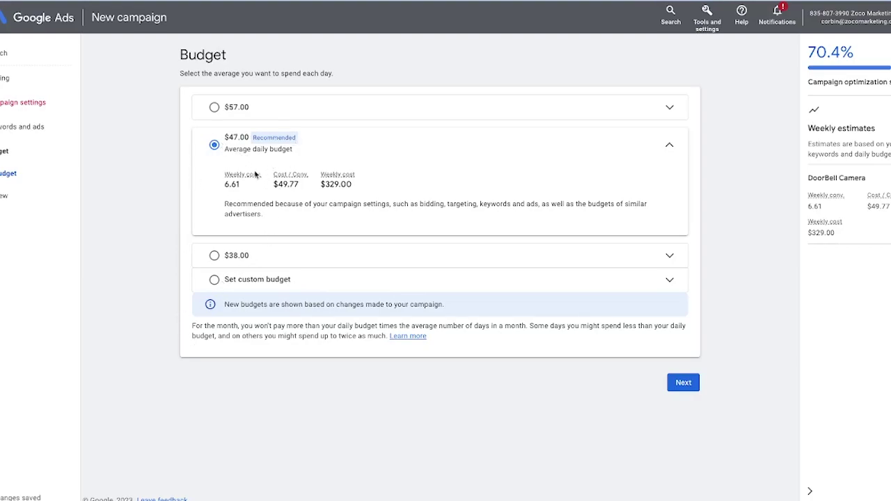
{"action": "left_click", "coordinate": [214, 281]}
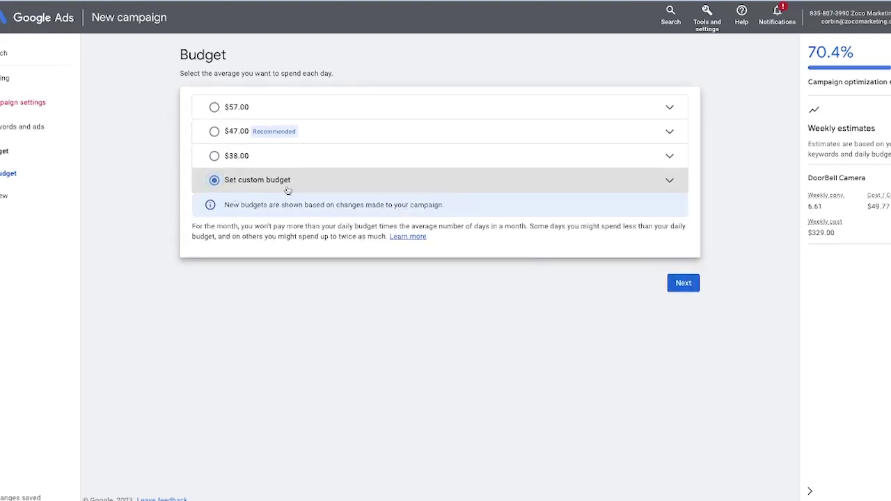
{"action": "left_click", "coordinate": [215, 132]}
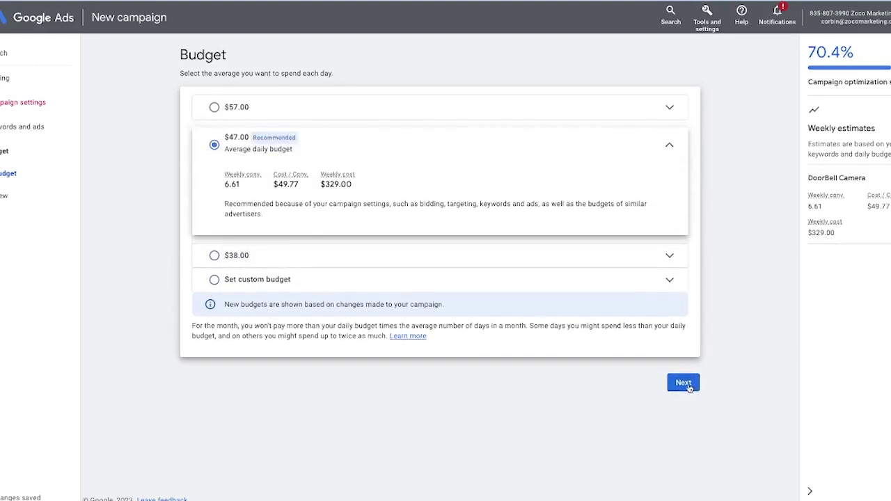
{"action": "left_click_drag", "start_coordinate": [213, 184], "coordinate": [353, 187]}
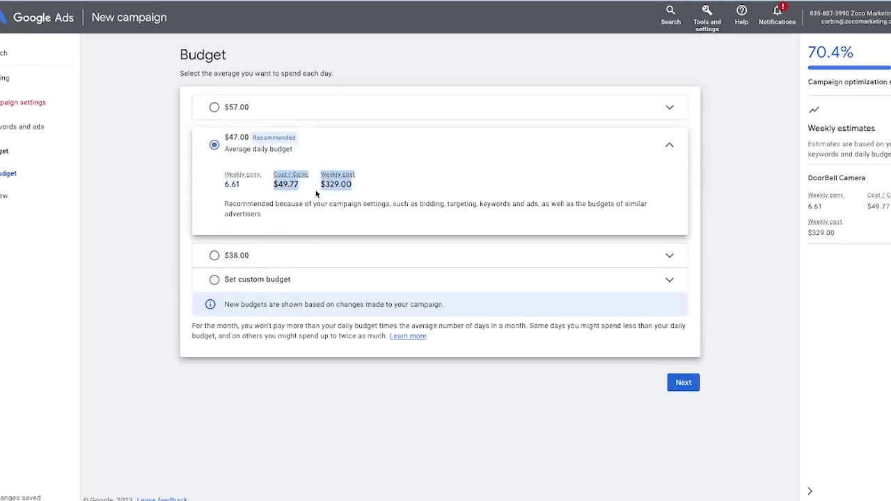
{"action": "left_click", "coordinate": [363, 191]}
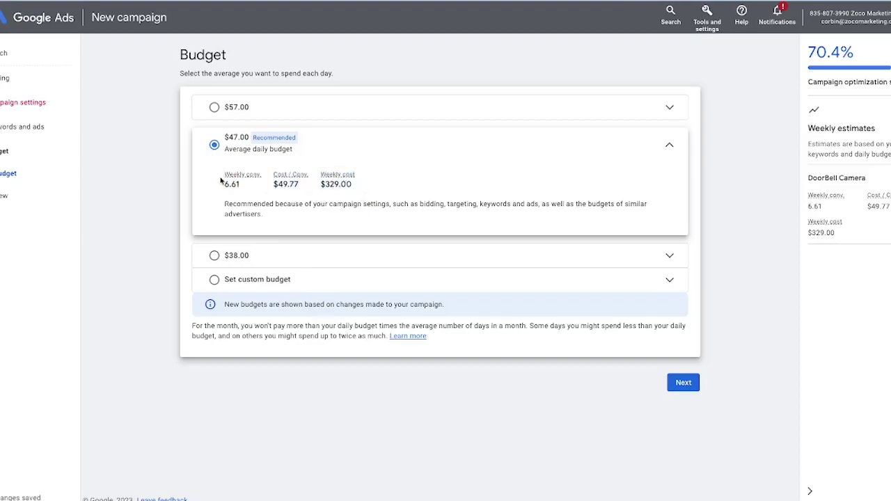
{"action": "left_click_drag", "start_coordinate": [214, 182], "coordinate": [336, 184]}
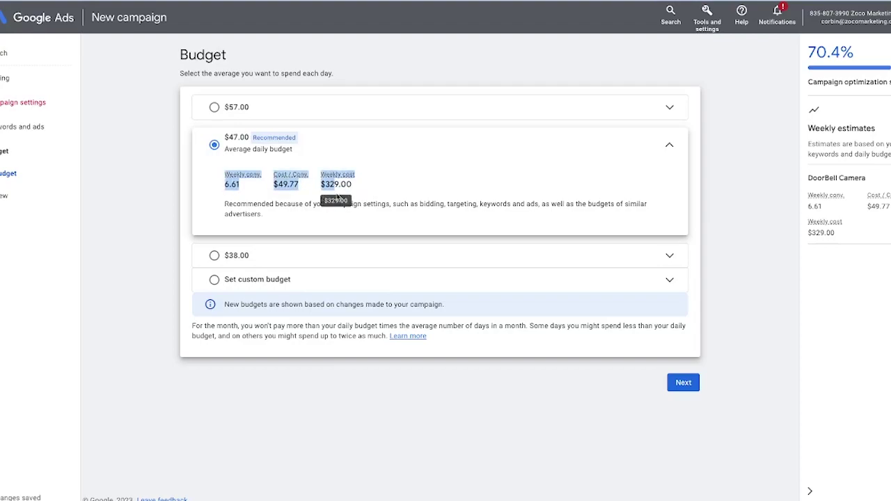
Step: Move past Budget to the review page listing Cameras, Leads, 17 keywords, 1 ad and $47.00/day
{"action": "left_click", "coordinate": [679, 382]}
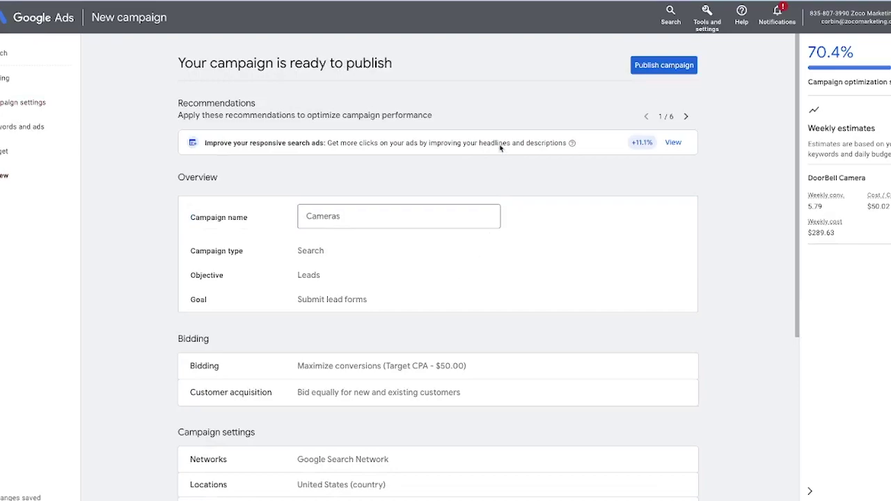
{"action": "scroll", "coordinate": [306, 239], "scroll_direction": "down", "scroll_amount": 4}
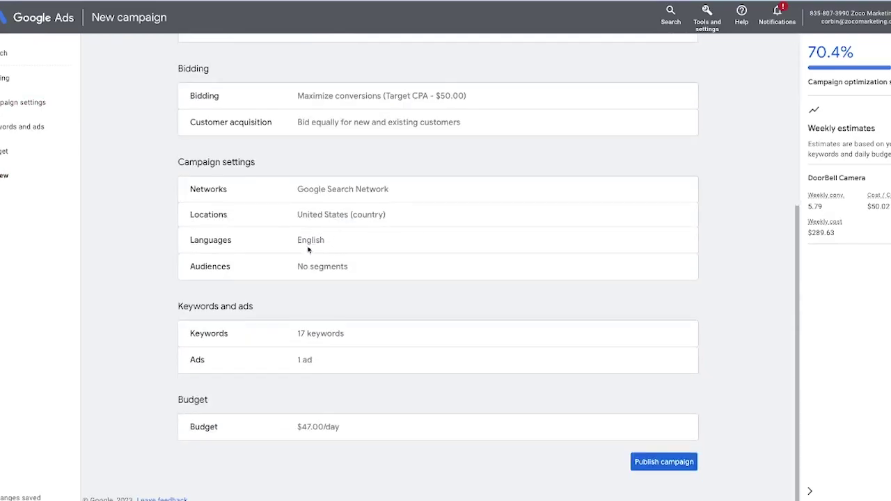
{"action": "scroll", "coordinate": [252, 273], "scroll_direction": "up", "scroll_amount": 1}
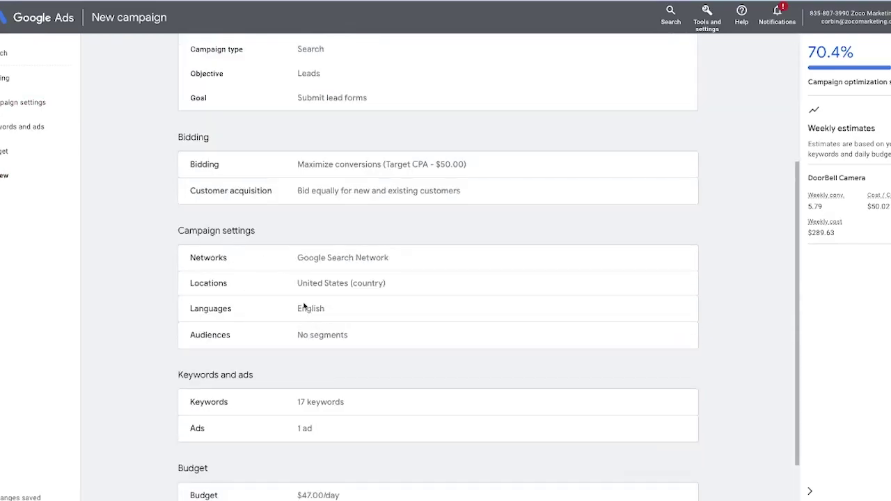
{"action": "scroll", "coordinate": [304, 306], "scroll_direction": "up", "scroll_amount": 3}
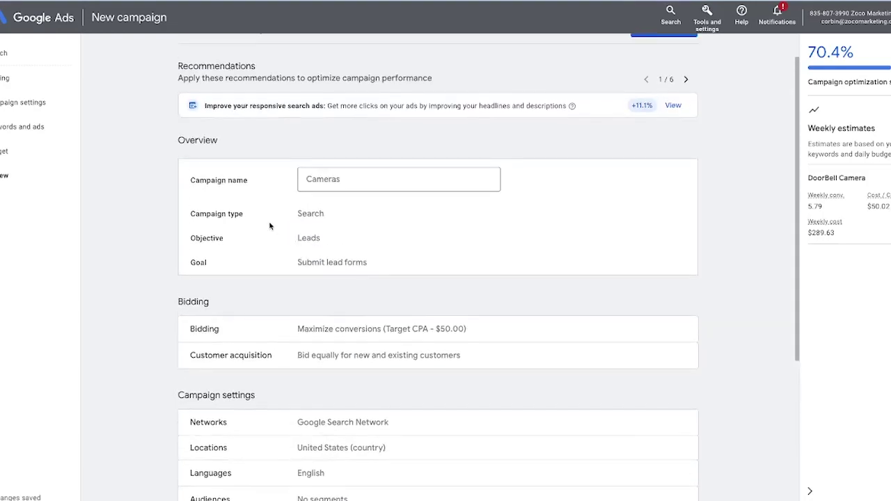
{"action": "scroll", "coordinate": [308, 257], "scroll_direction": "up", "scroll_amount": 1}
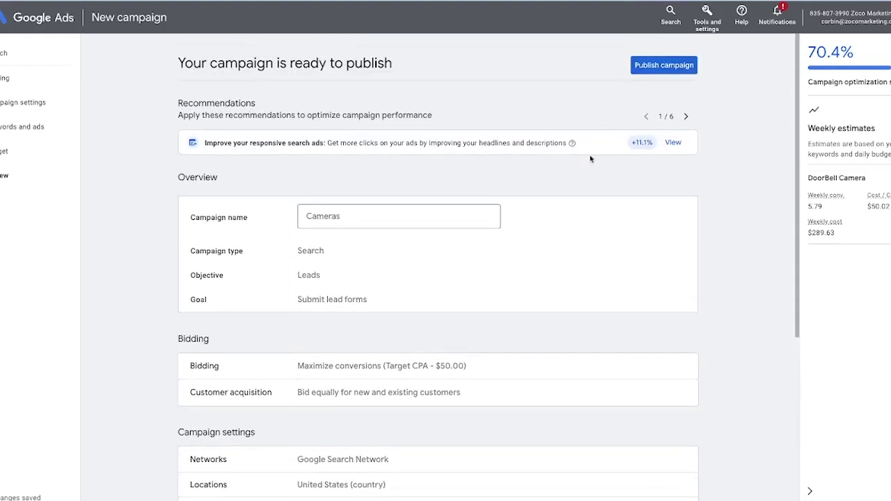
Step: Publish the Cameras campaign, then save its campaign status as Paused in Settings
{"action": "left_click", "coordinate": [664, 68]}
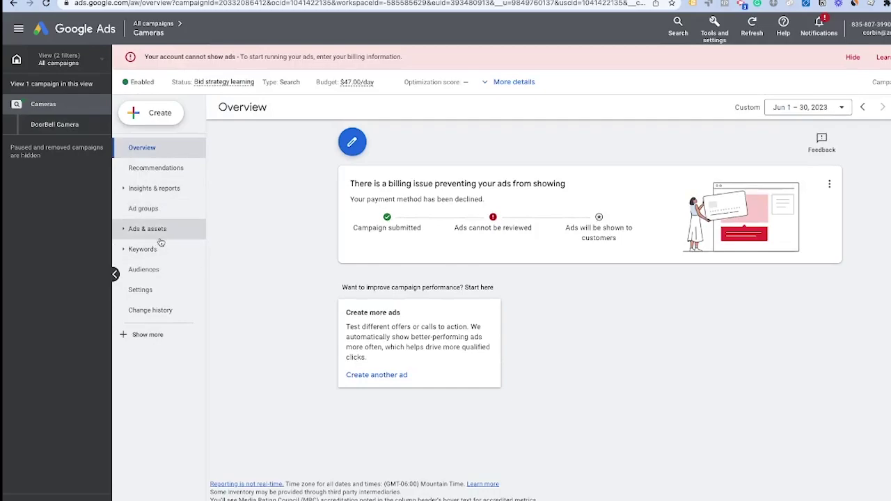
{"action": "left_click", "coordinate": [147, 290]}
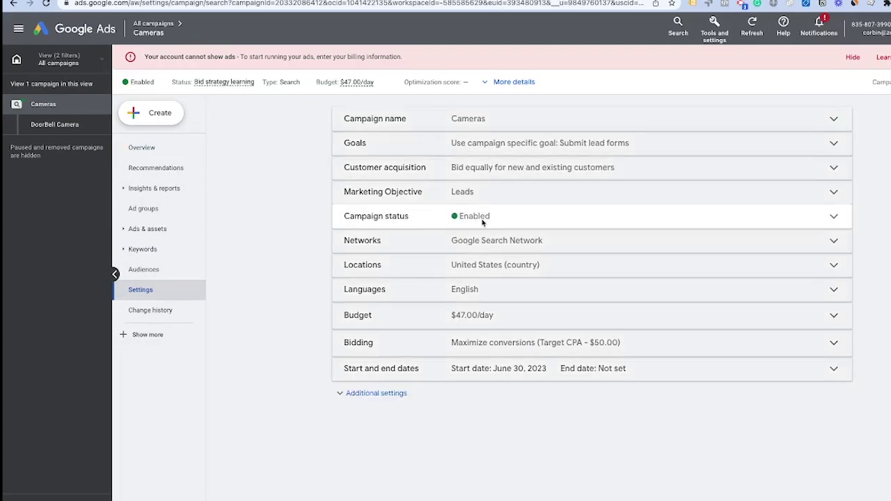
{"action": "left_click", "coordinate": [480, 227]}
{"action": "left_click", "coordinate": [481, 231]}
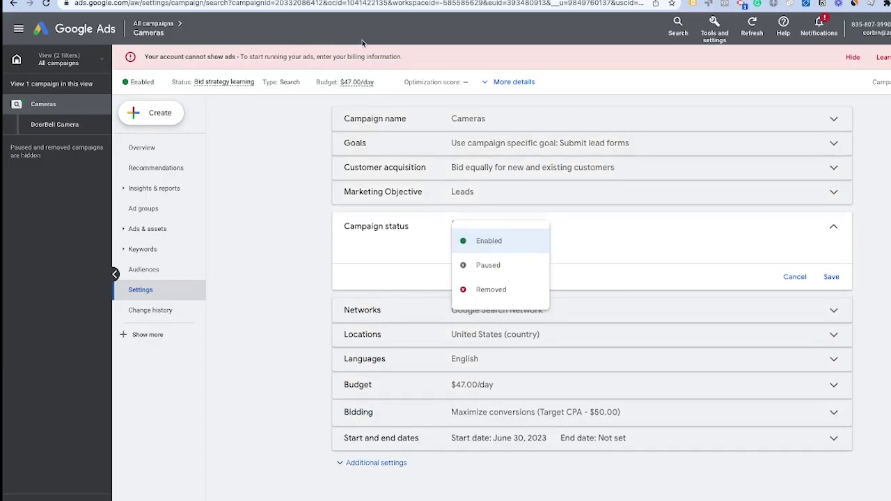
{"action": "left_click", "coordinate": [488, 265]}
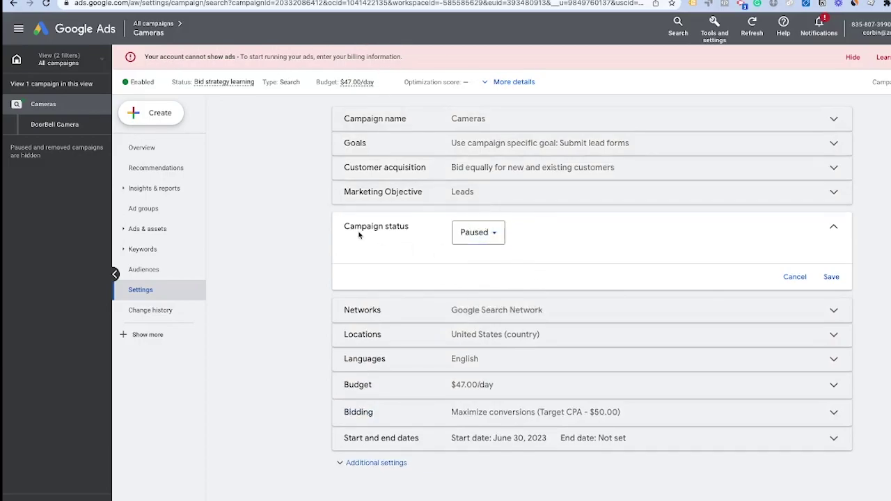
{"action": "left_click", "coordinate": [832, 276]}
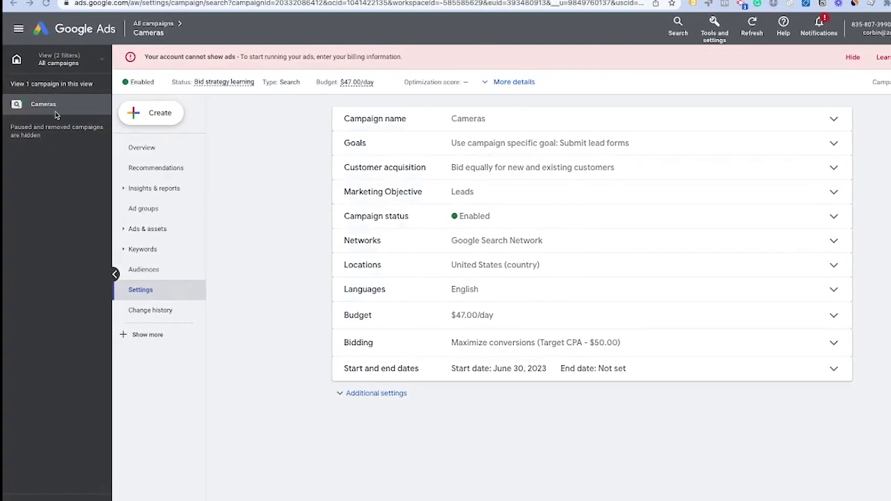
{"action": "double_click", "coordinate": [56, 110]}
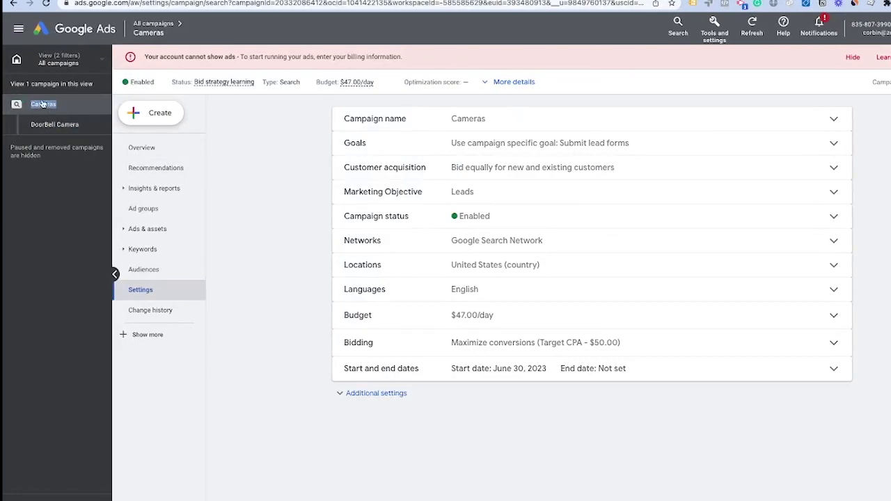
Step: Begin a new 'Ad group 2' in Cameras, then close it and leave without saving
{"action": "left_click", "coordinate": [144, 211]}
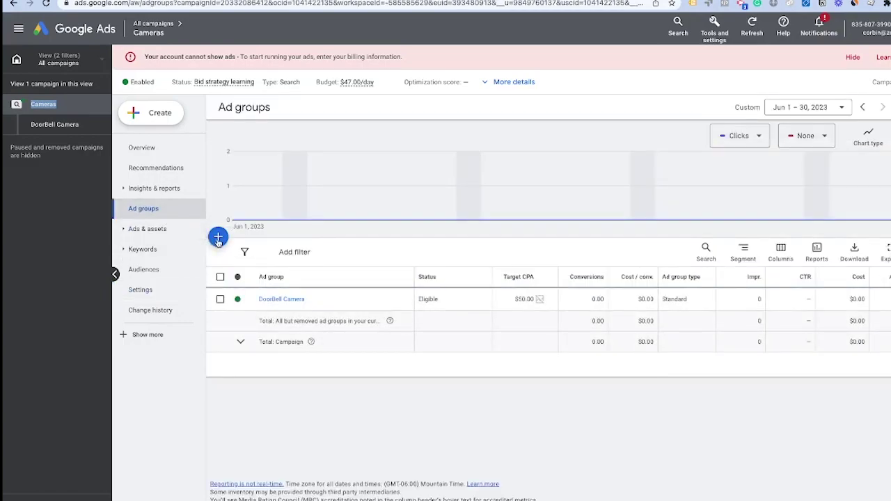
{"action": "left_click", "coordinate": [218, 239]}
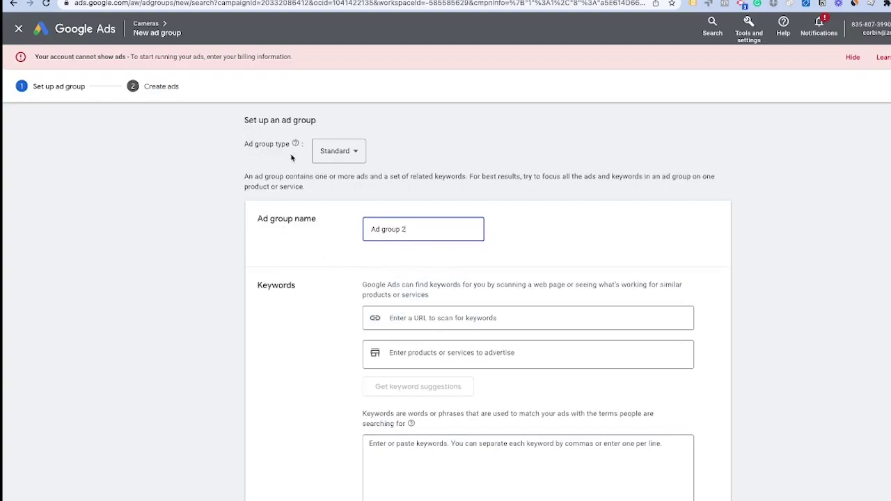
{"action": "left_click_drag", "start_coordinate": [414, 225], "coordinate": [357, 229]}
{"action": "key", "text": "ctrl+Left"}
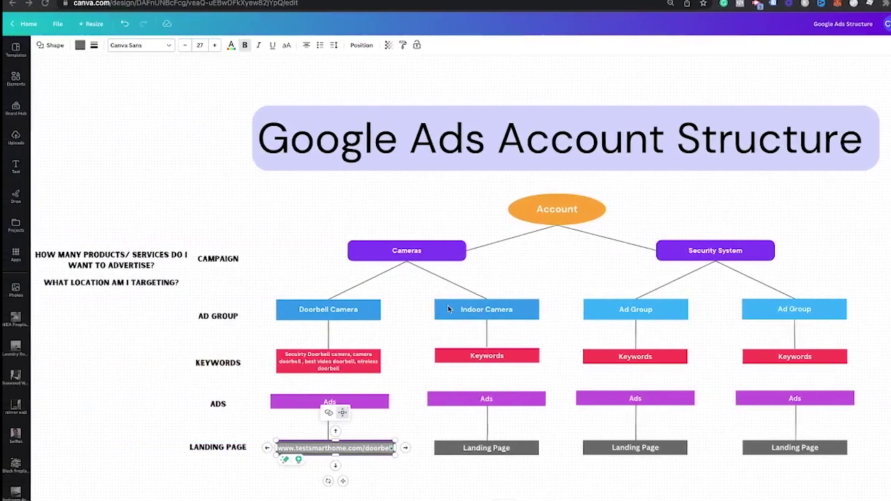
{"action": "key", "text": "ctrl+Right"}
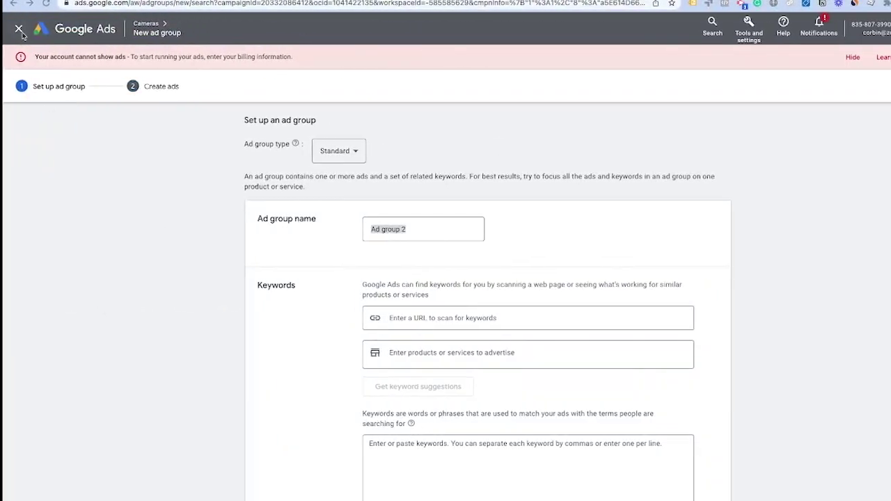
{"action": "left_click", "coordinate": [19, 30]}
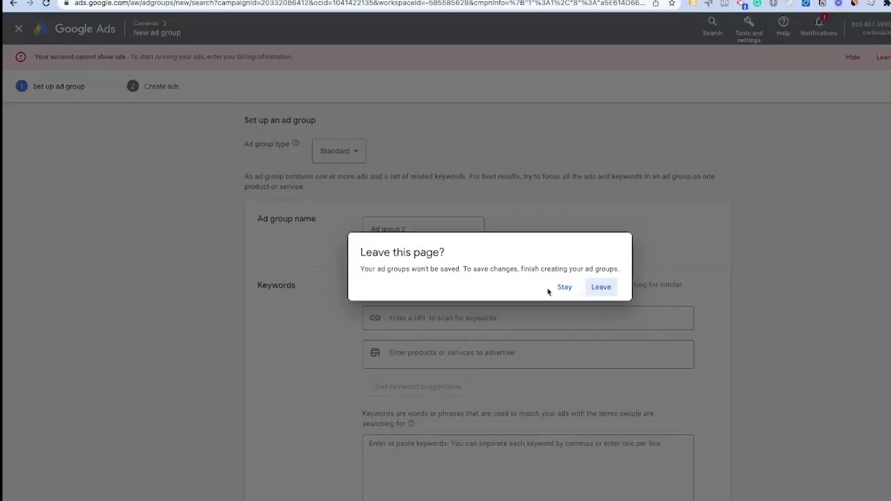
{"action": "left_click", "coordinate": [601, 290]}
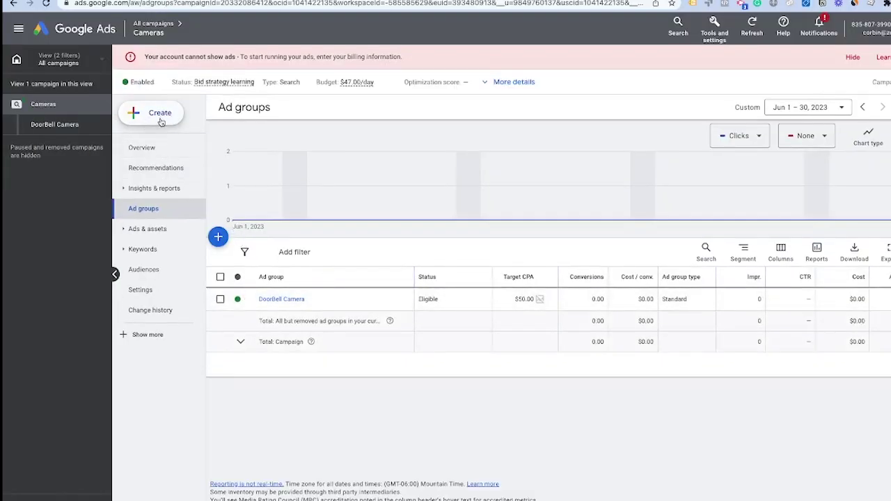
{"action": "left_click", "coordinate": [159, 117]}
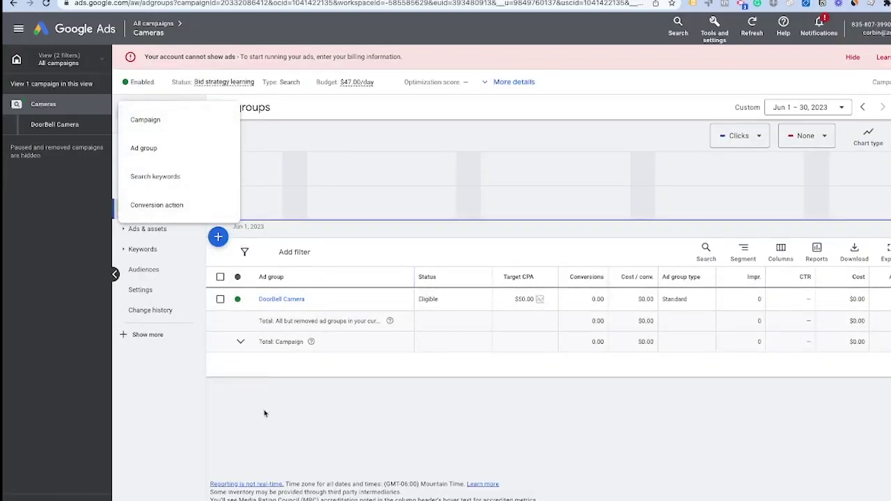
{"action": "left_click", "coordinate": [377, 404]}
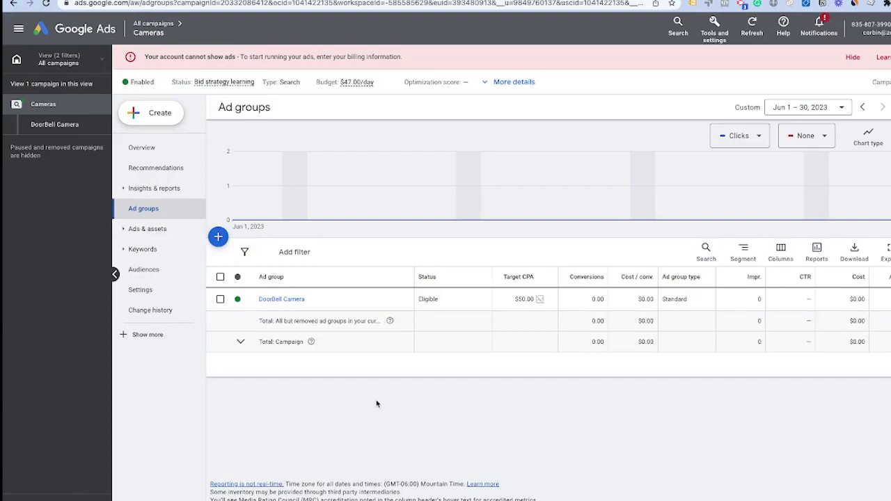